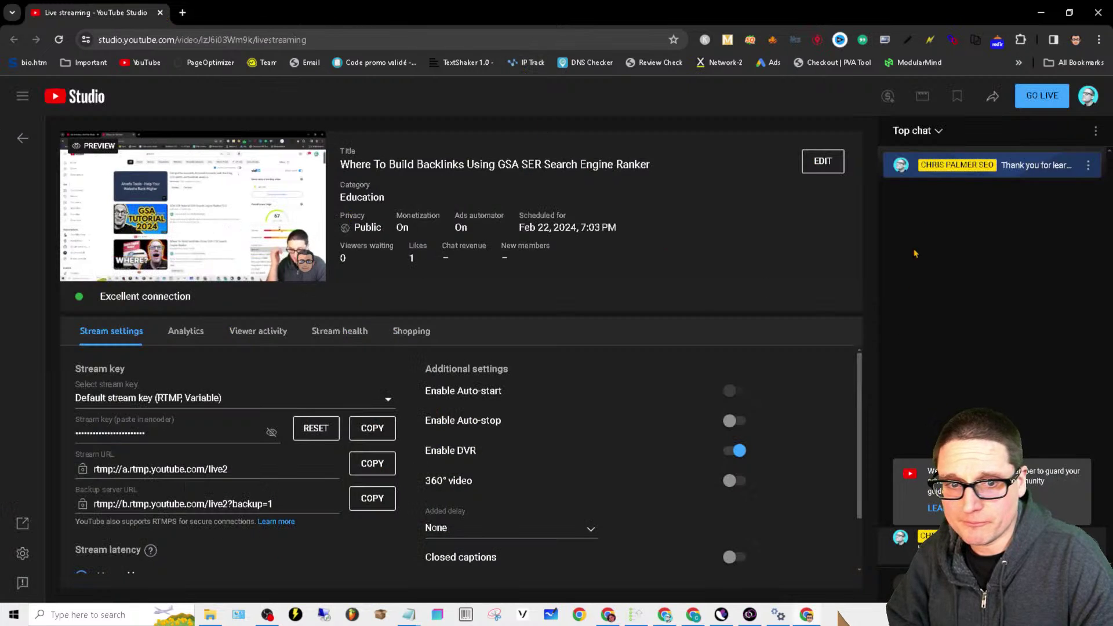
Start the scheduled GSA SER backlinks livestream and open a new blank Chrome tab
click(1041, 95)
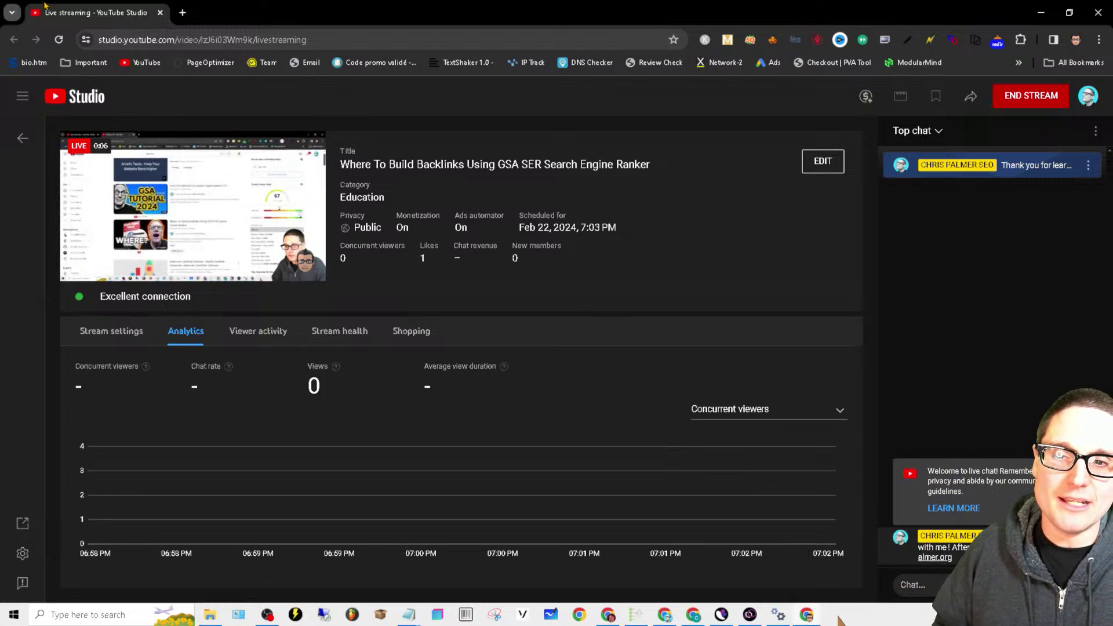
click(183, 12)
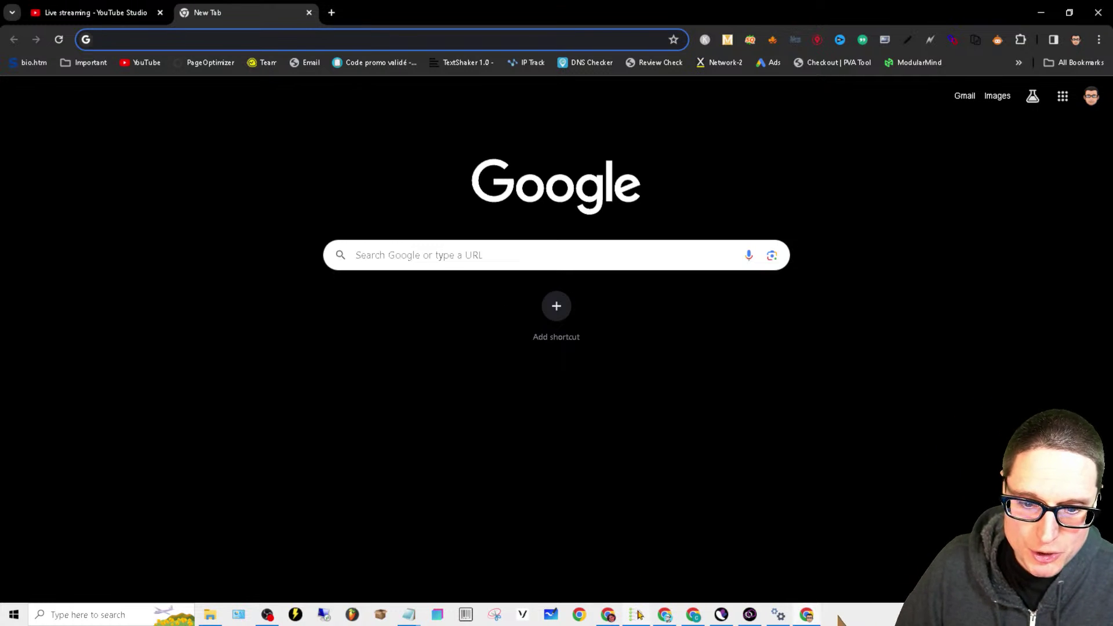
mouse_move(639, 616)
click(639, 527)
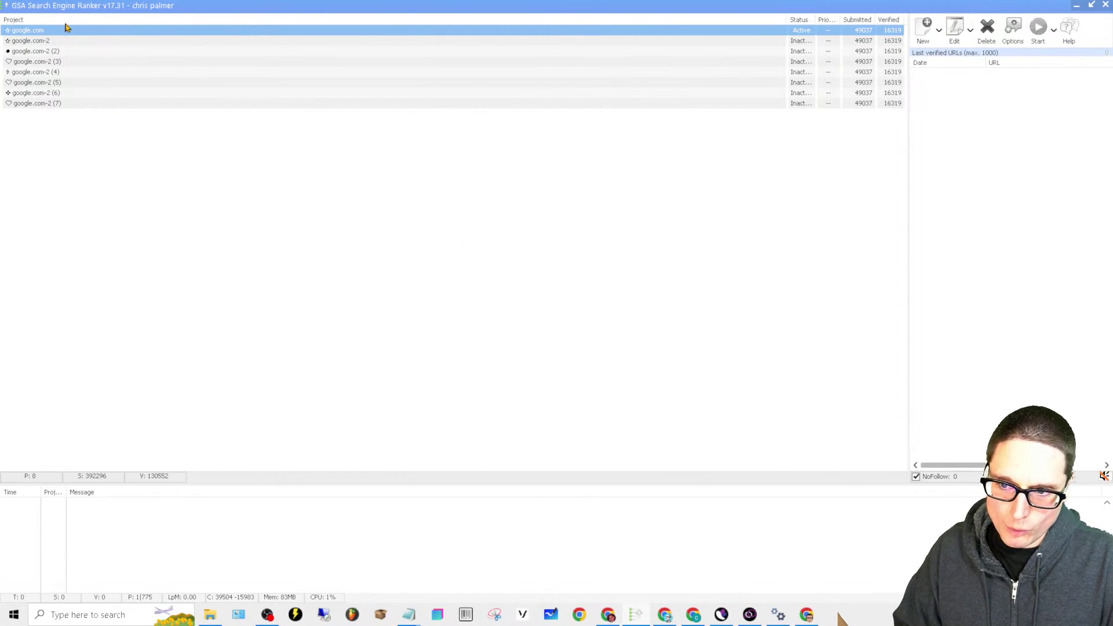
mouse_move(250, 44)
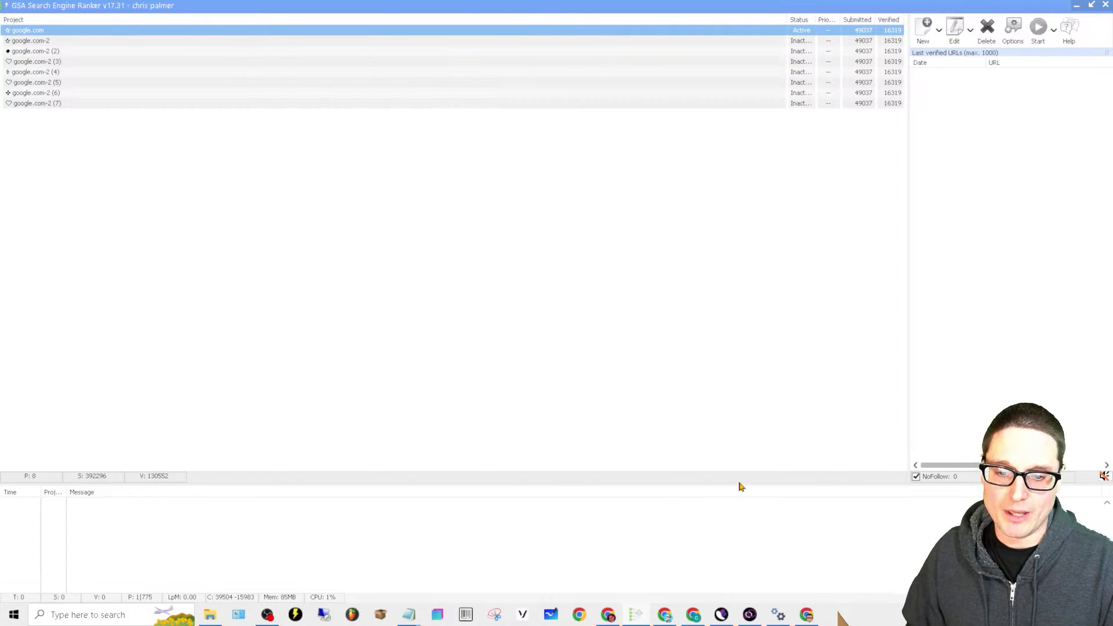
mouse_move(780, 618)
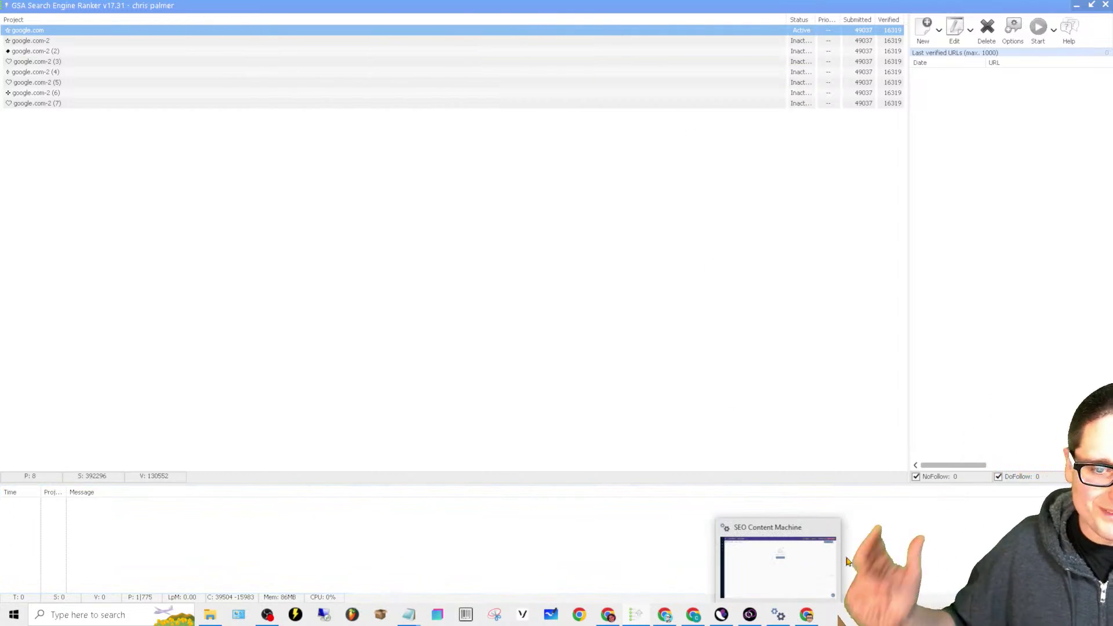
click(1077, 5)
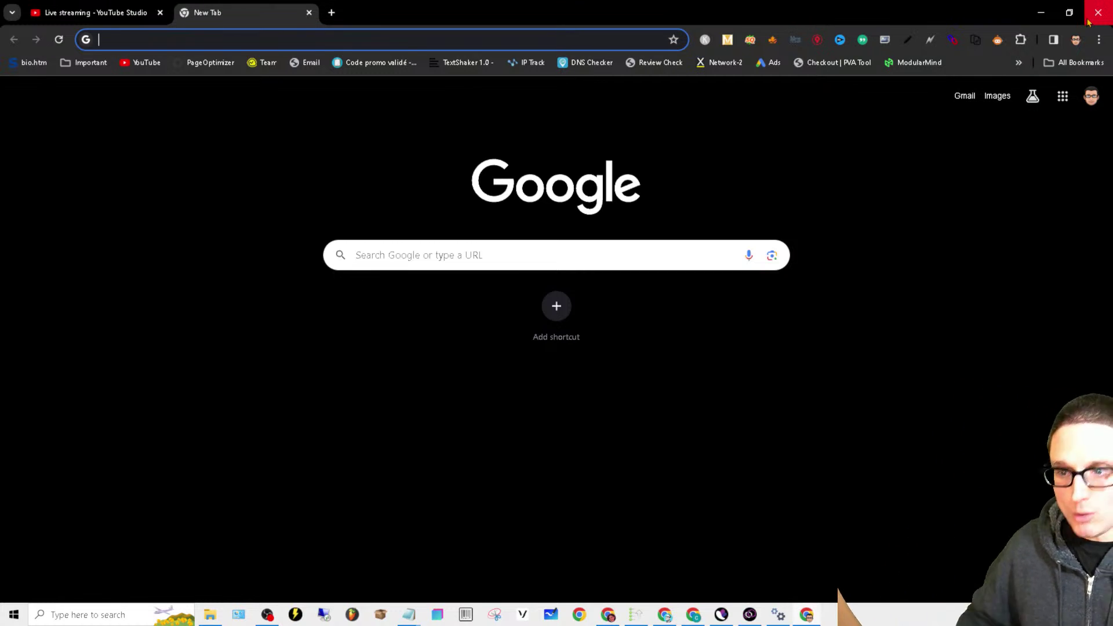
text(chrispalmer)
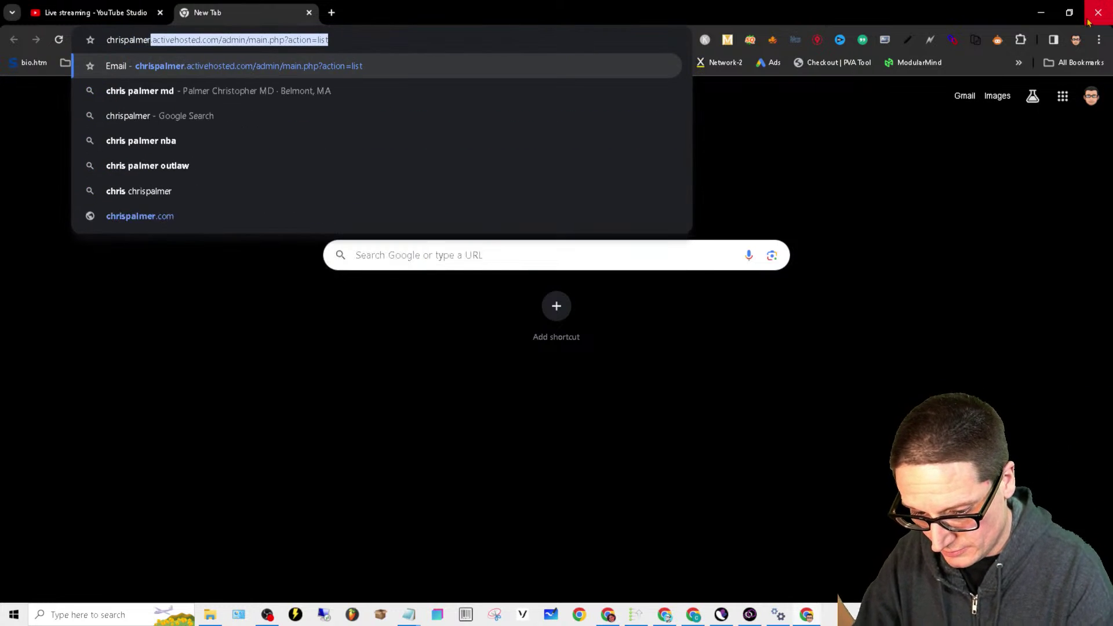
text(.org)
key(Return)
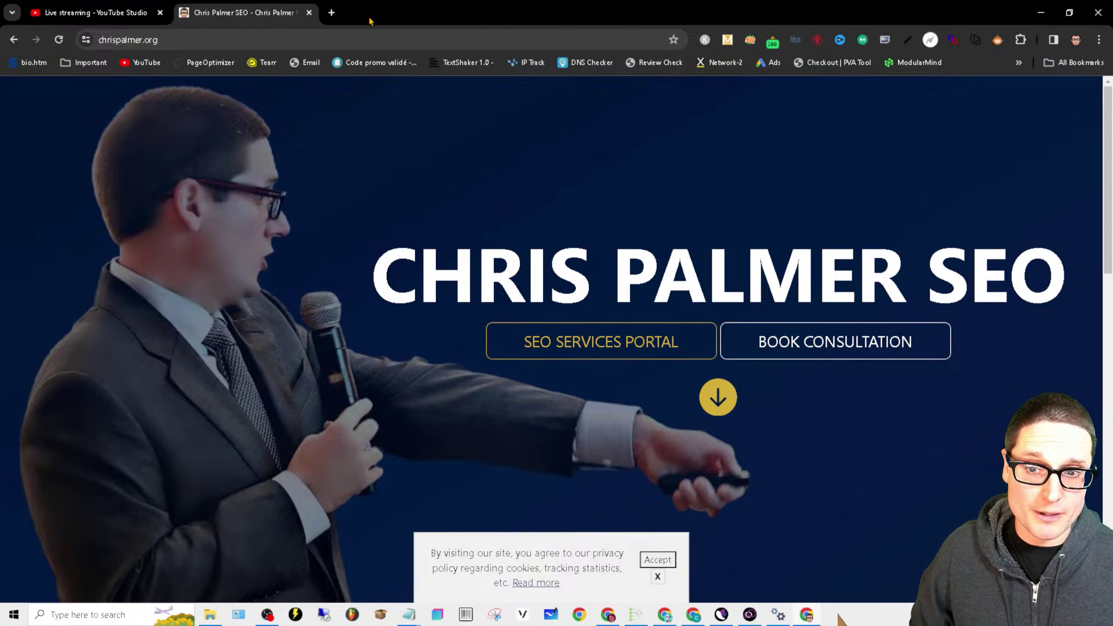
click(309, 13)
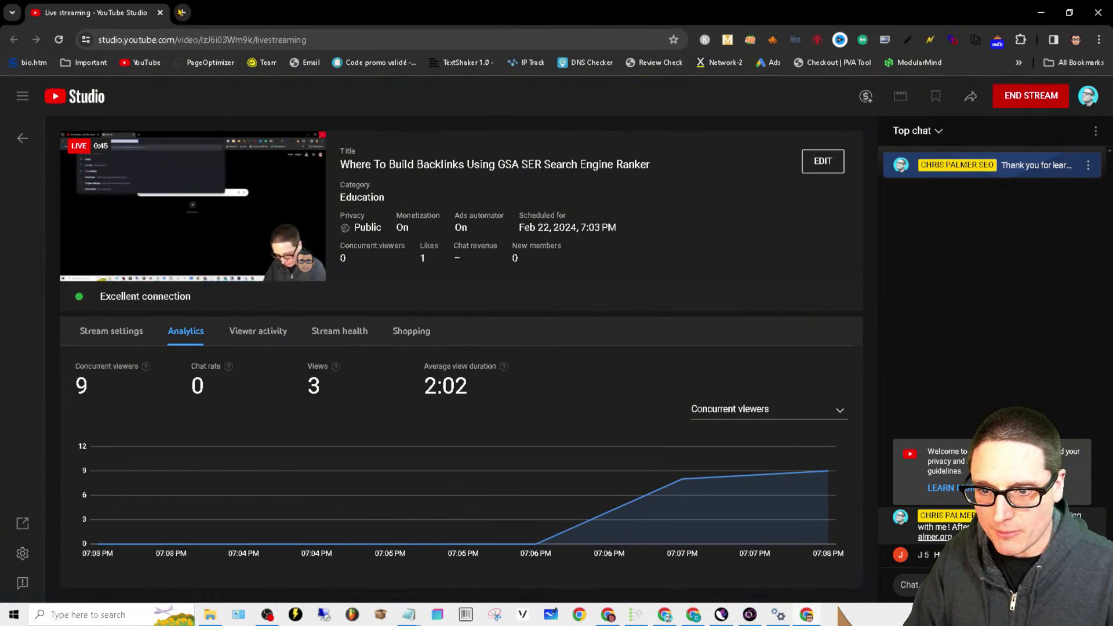
key(ctrl+t)
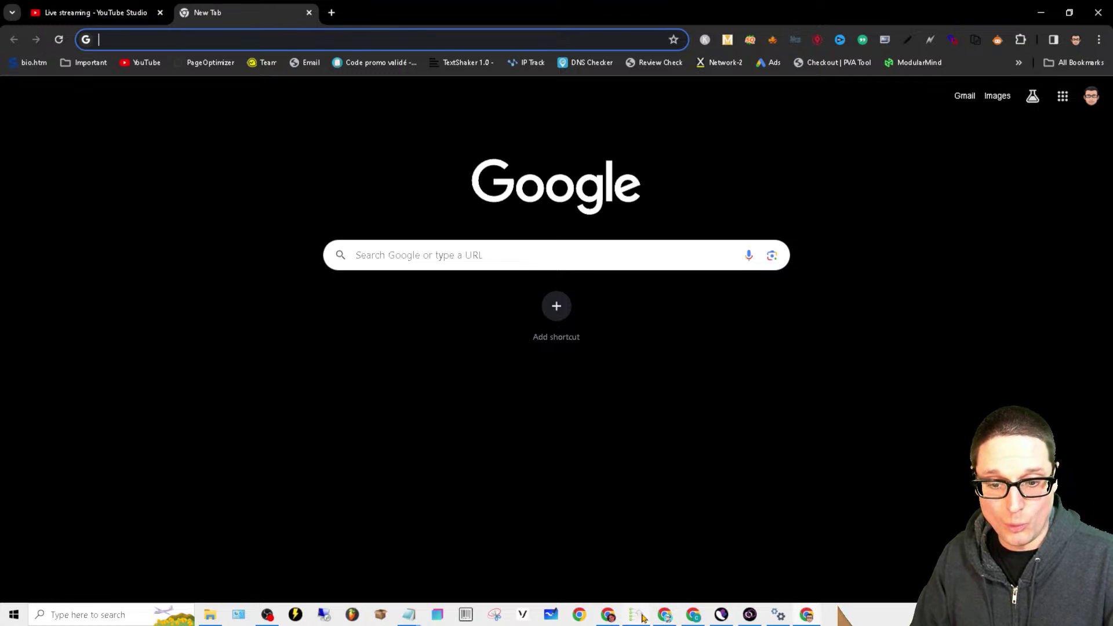
Look over SEMrush's wholesalecentral.com referring domains report, then minimize the browser to reveal the GSA projects
mouse_move(644, 616)
click(652, 528)
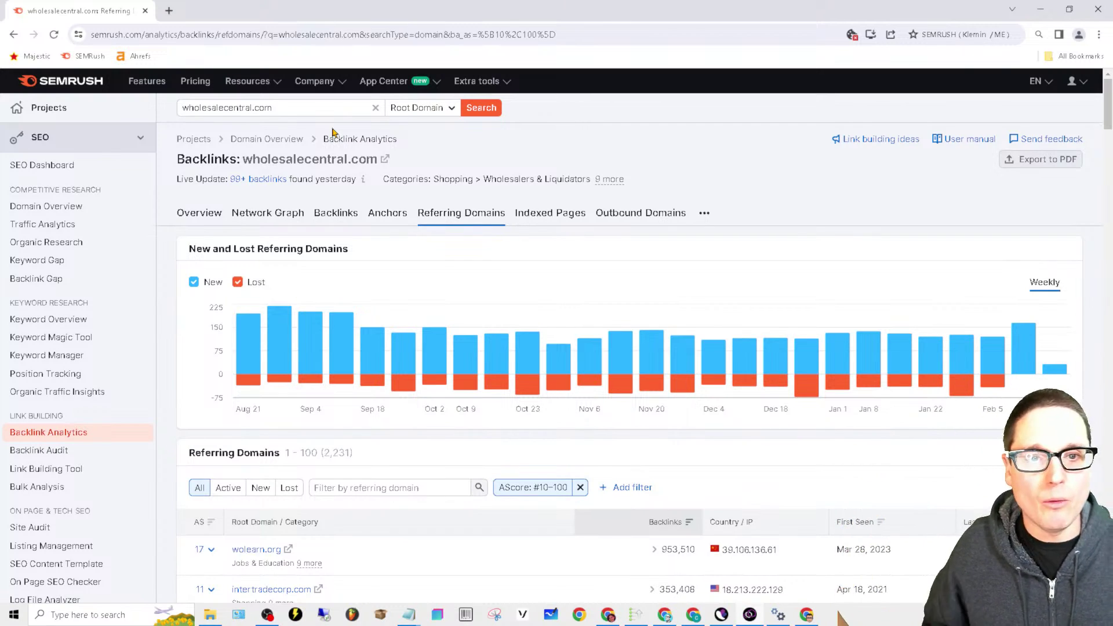
click(1040, 9)
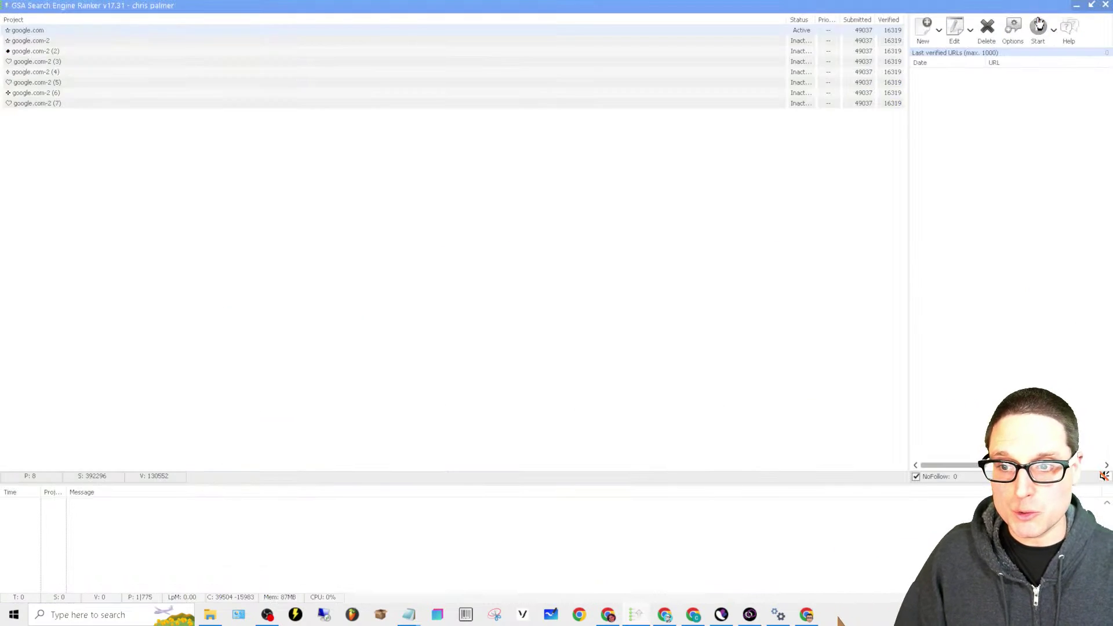
Edit the google.com project and import its target URLs from the clipboard
right_click(738, 31)
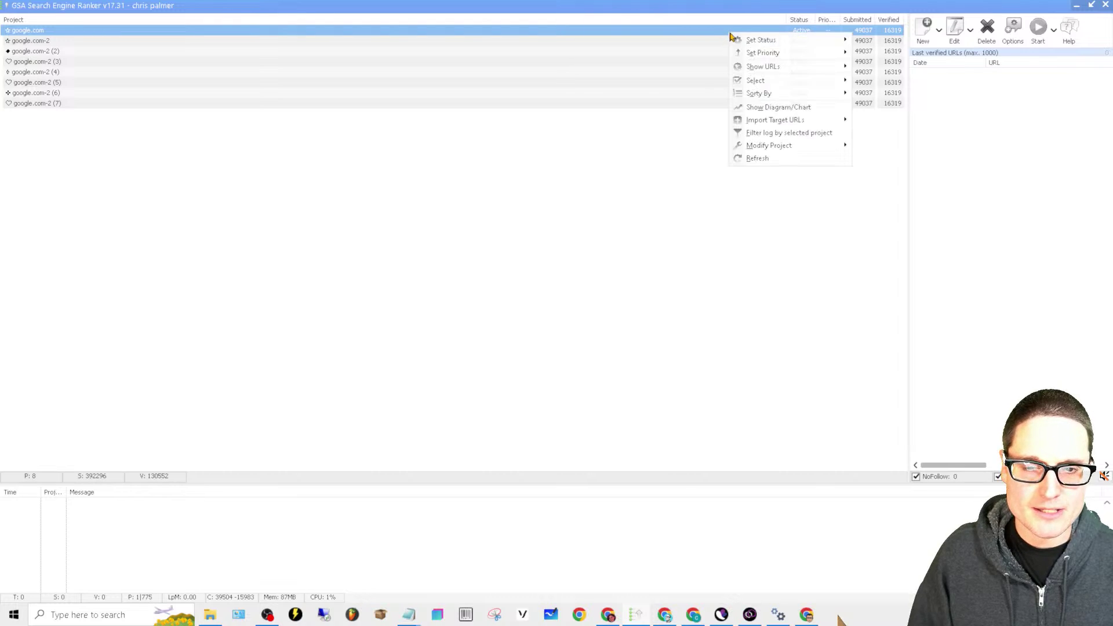
click(956, 38)
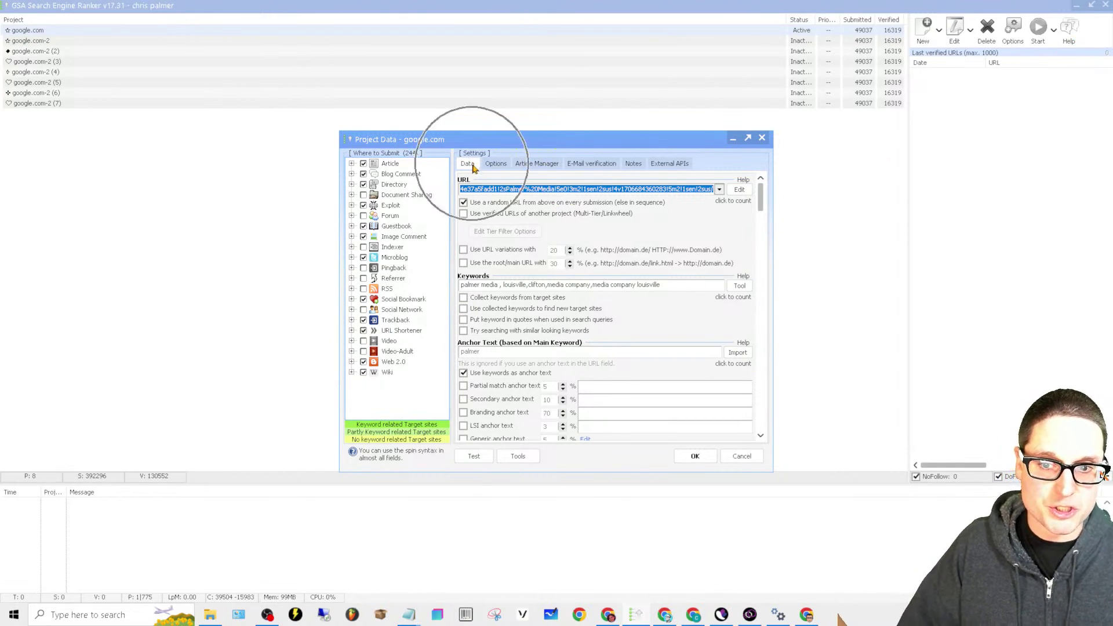
click(740, 190)
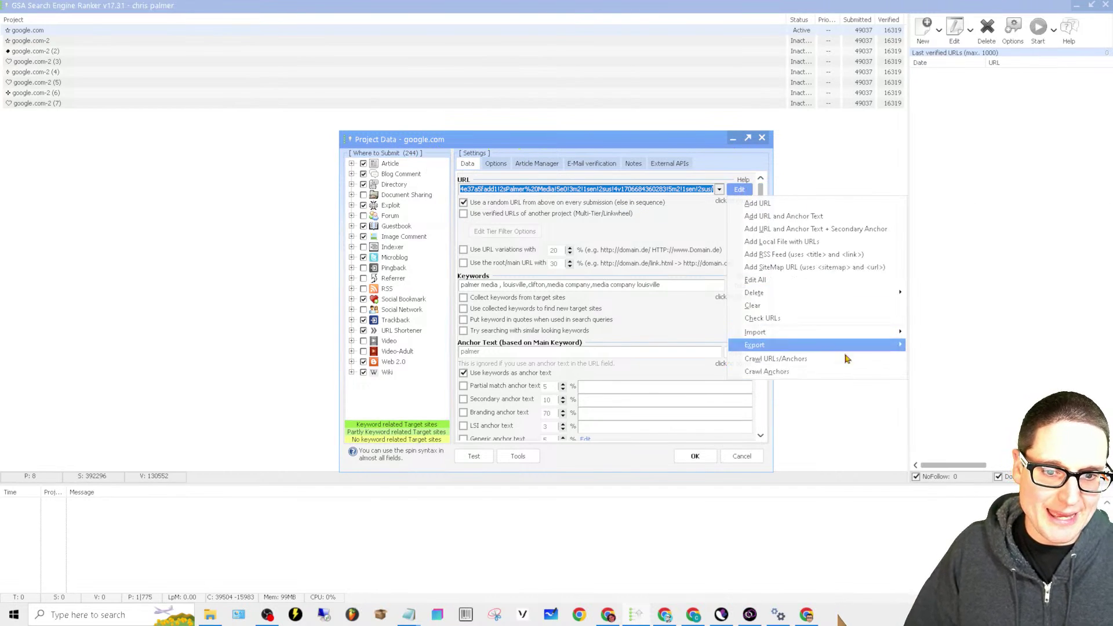
mouse_move(823, 338)
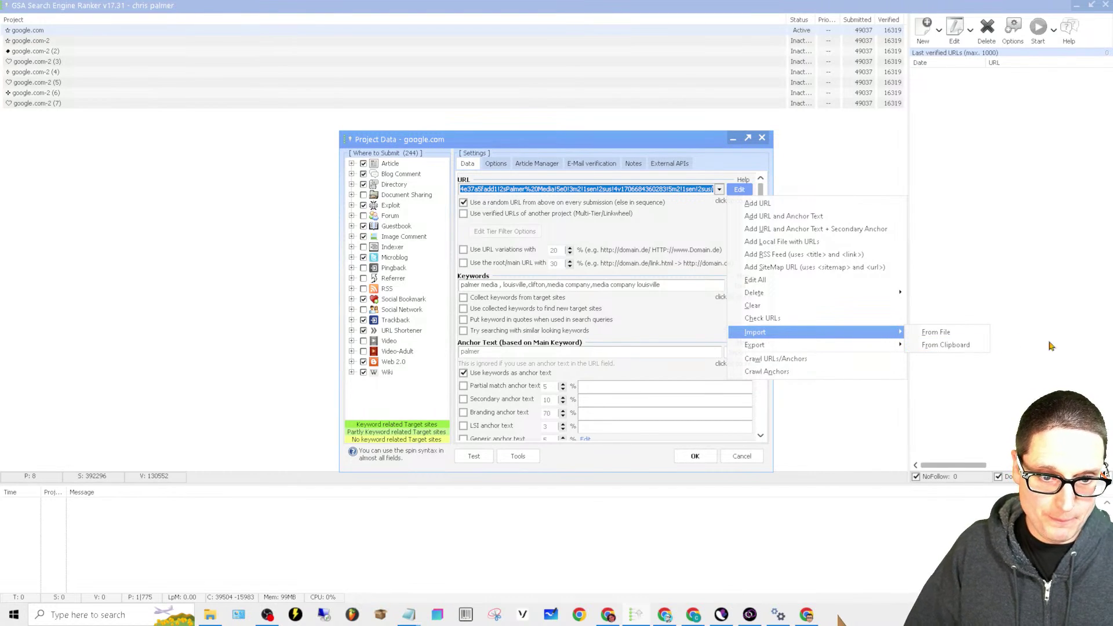
click(960, 346)
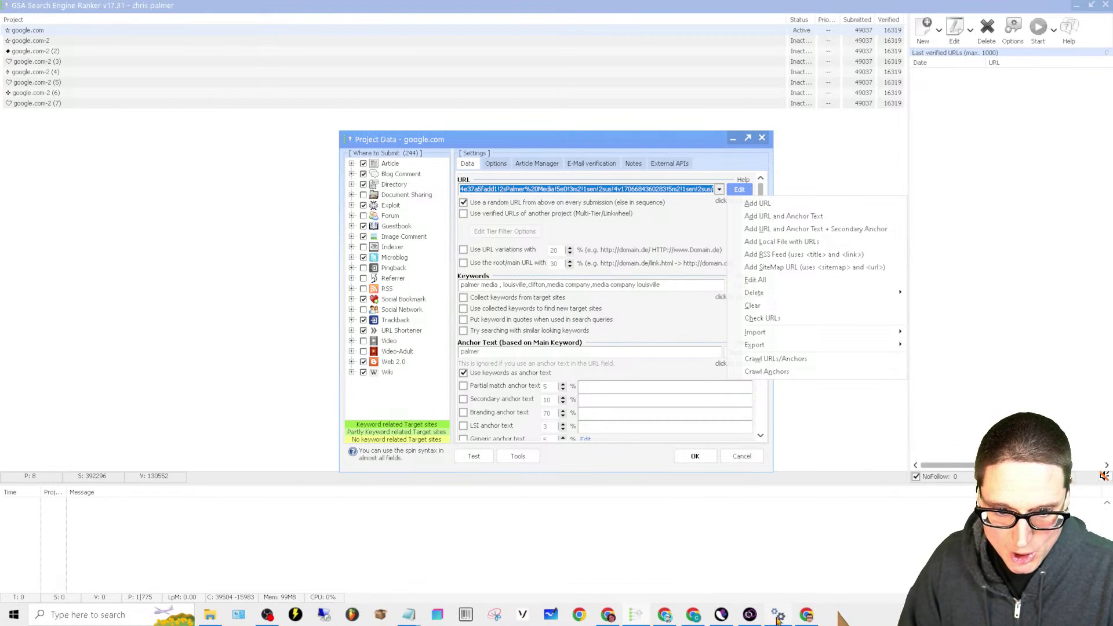
Load chrispalmer.org in the new Chrome tab and copy its full web address
mouse_move(804, 621)
click(836, 528)
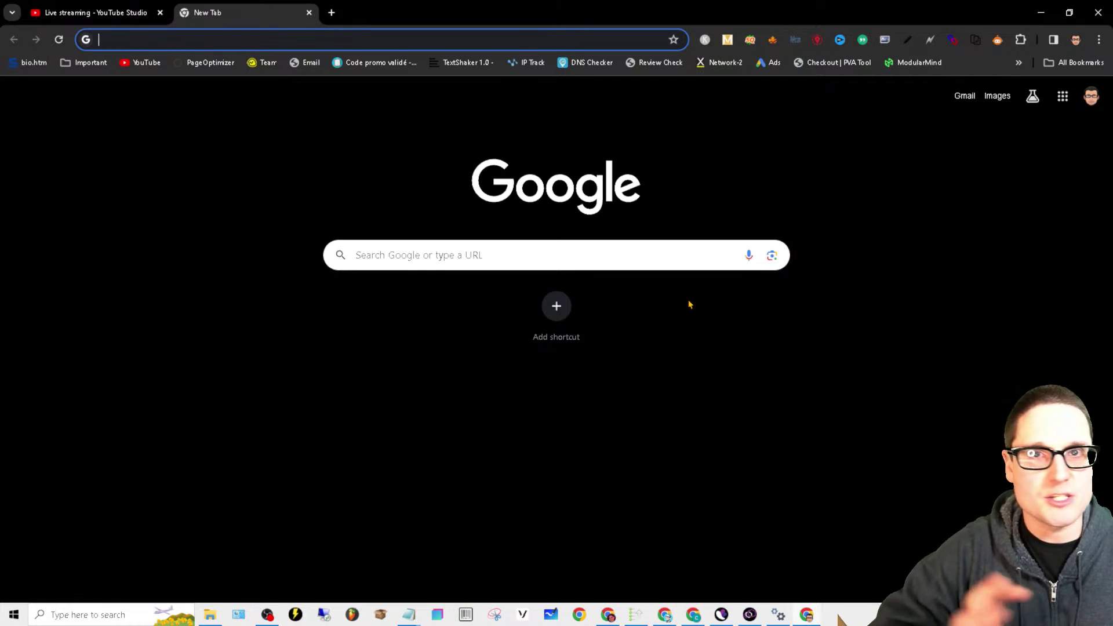
text(ch)
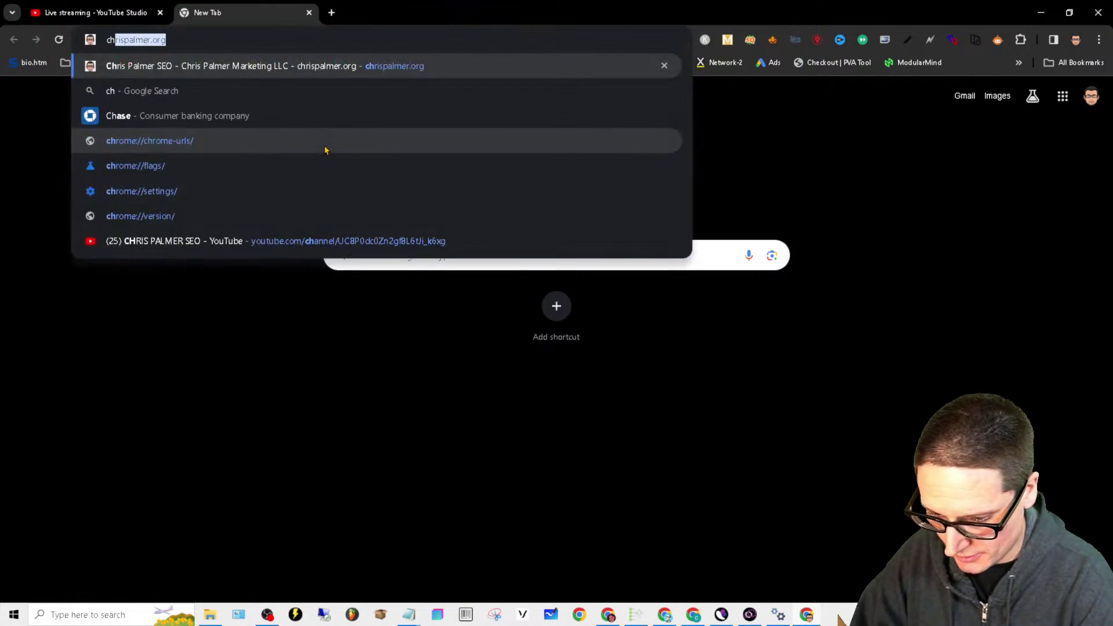
text(rispalmer.org)
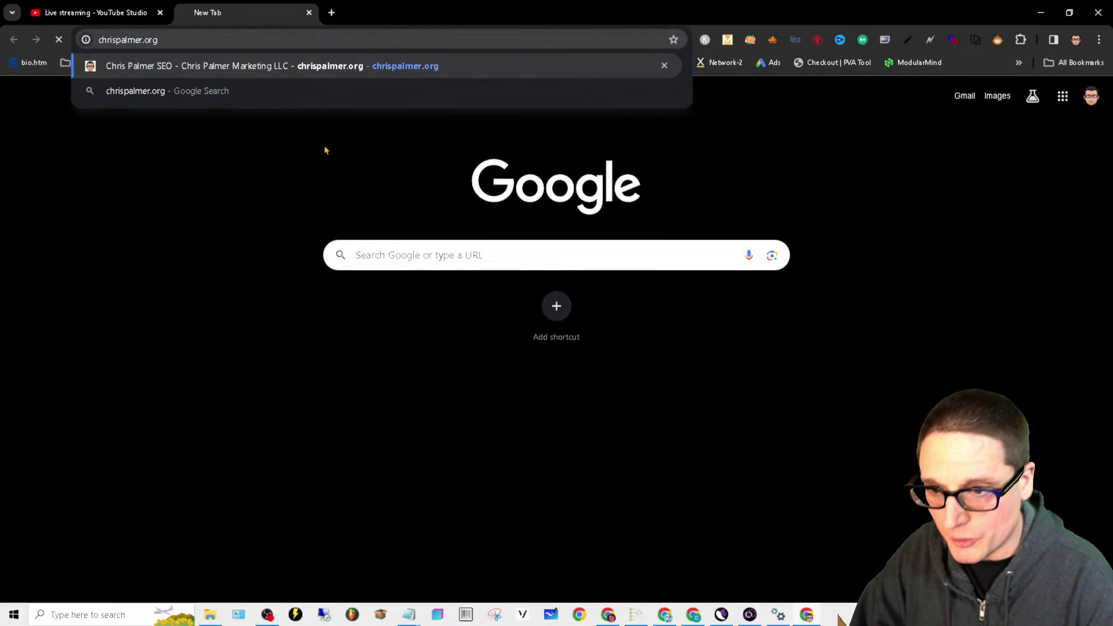
key(Return)
click(201, 37)
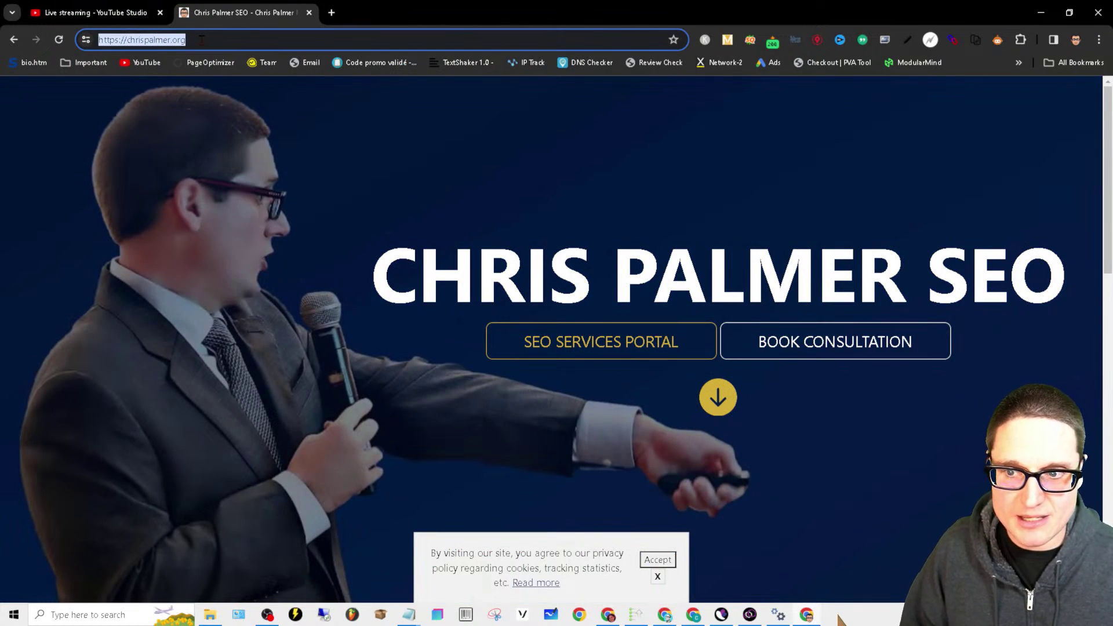
right_click(201, 38)
click(256, 158)
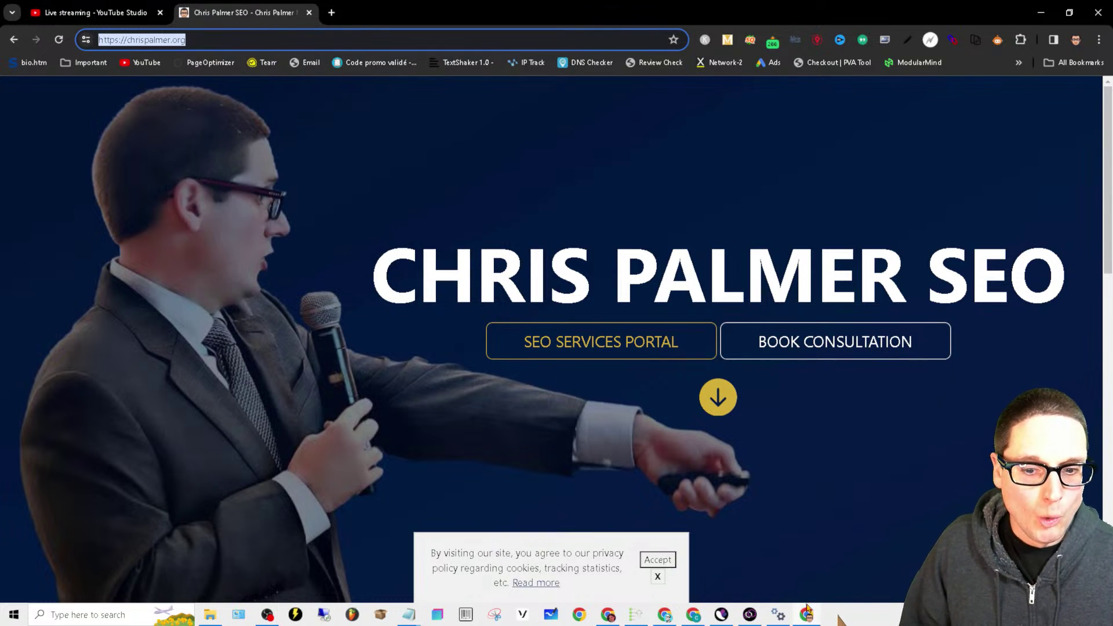
Paste the chrispalmer.org address into SEMrush's backlink analysis and open the full Backlinks report
key(alt+Tab)
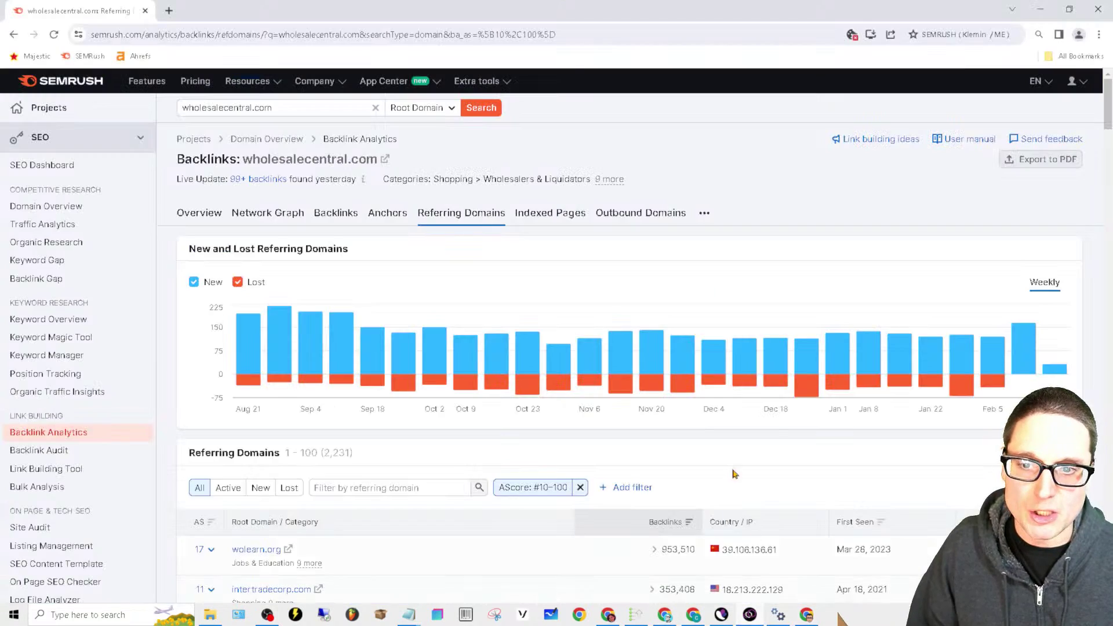
click(302, 109)
key(ctrl+v)
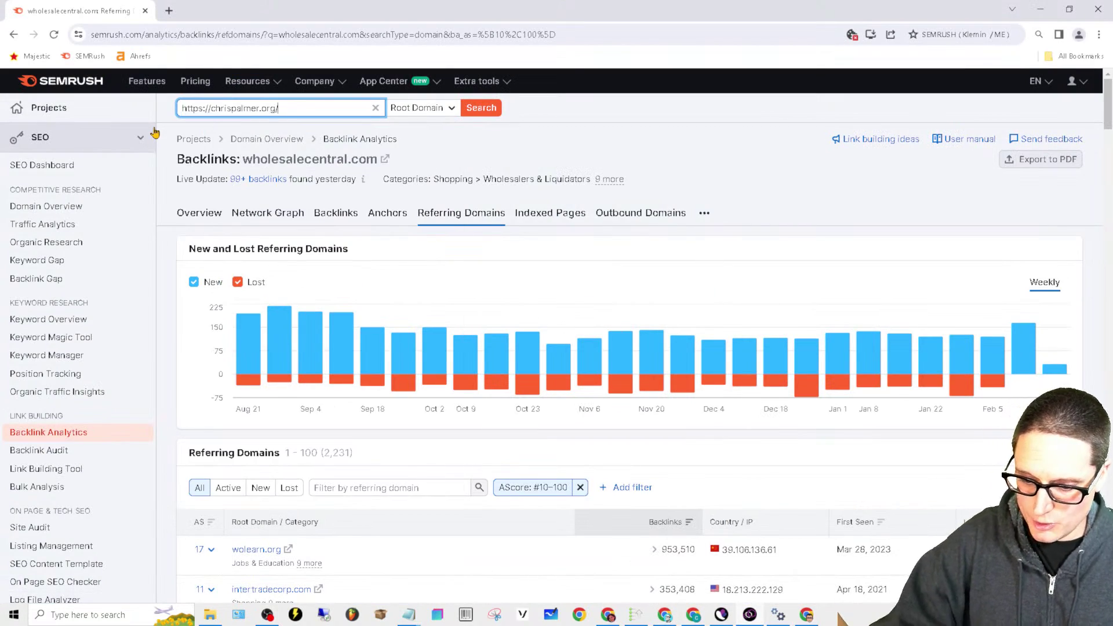
key(Return)
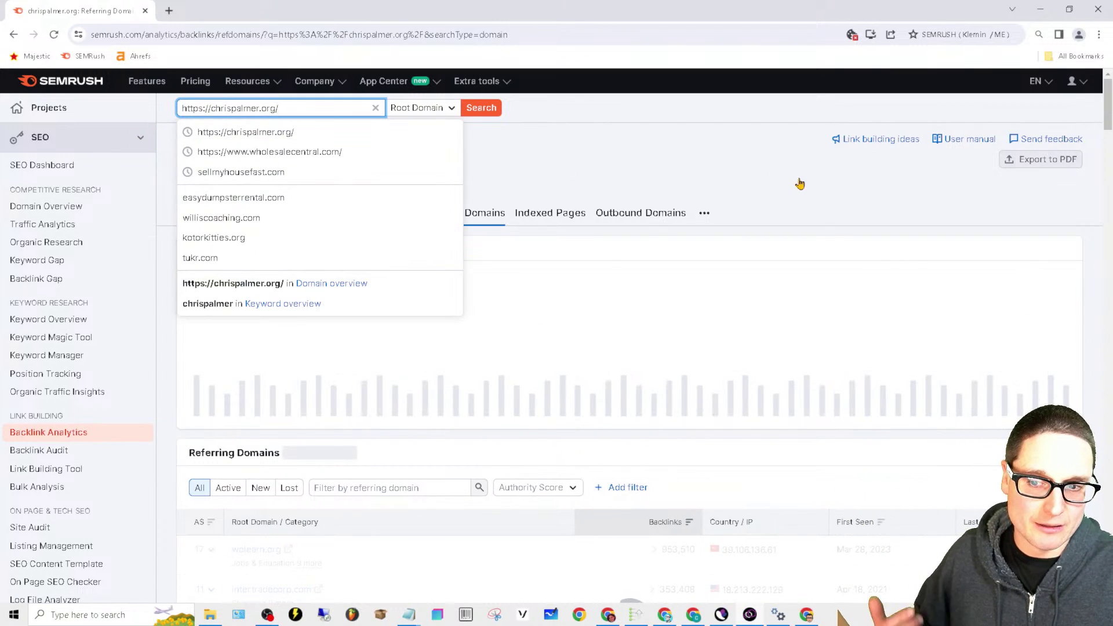
click(917, 256)
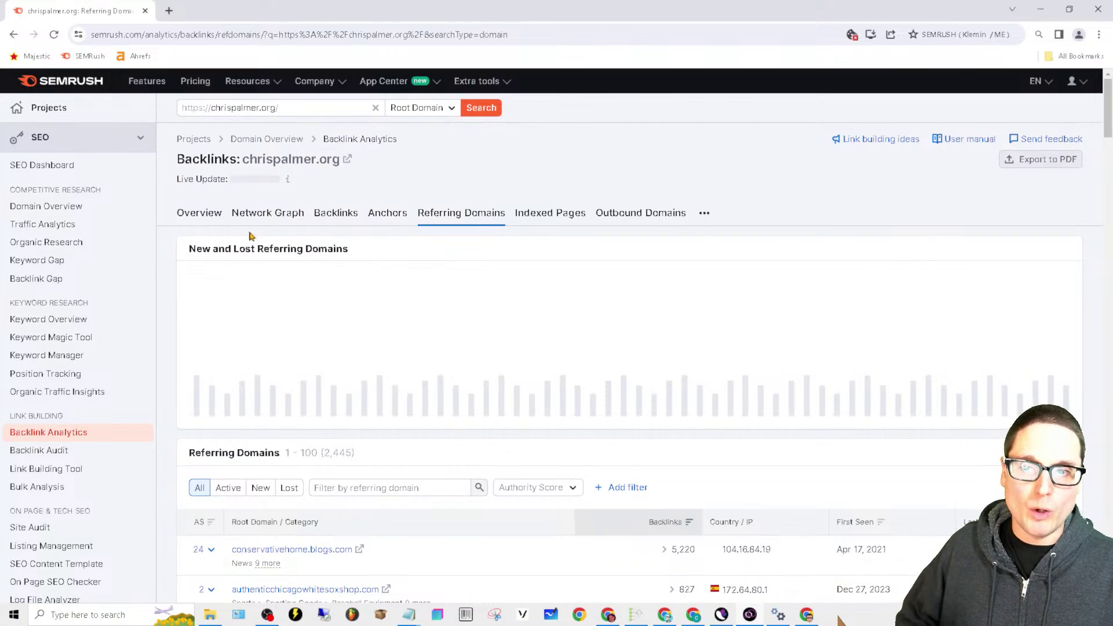
click(348, 218)
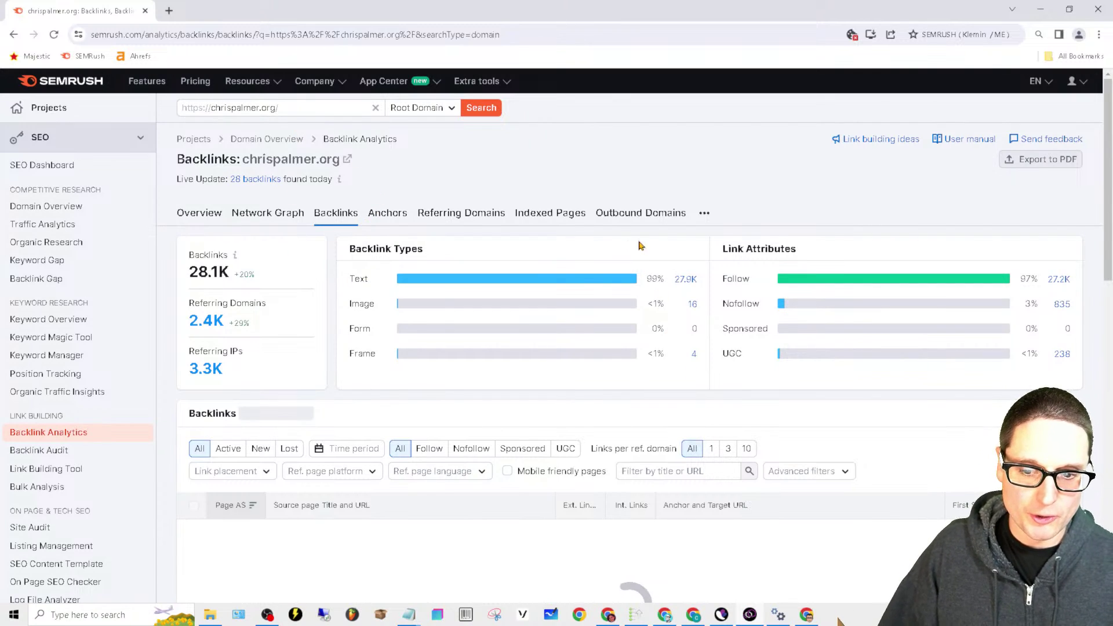
Filter the report to follow backlinks, trying then removing an English language filter
scroll(638, 247, down, 3)
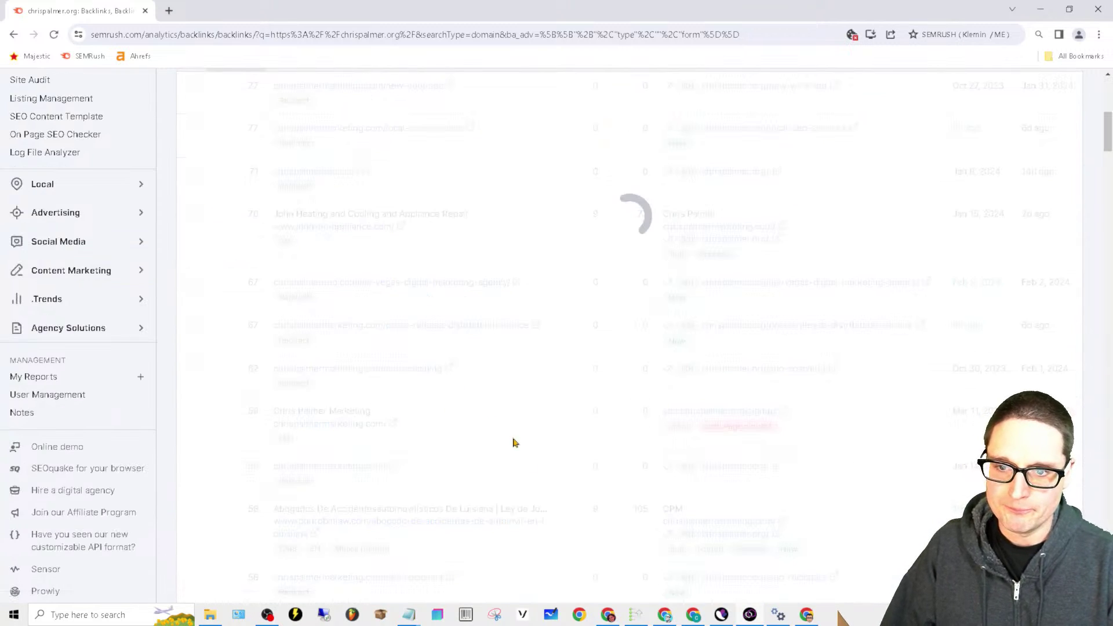
click(430, 336)
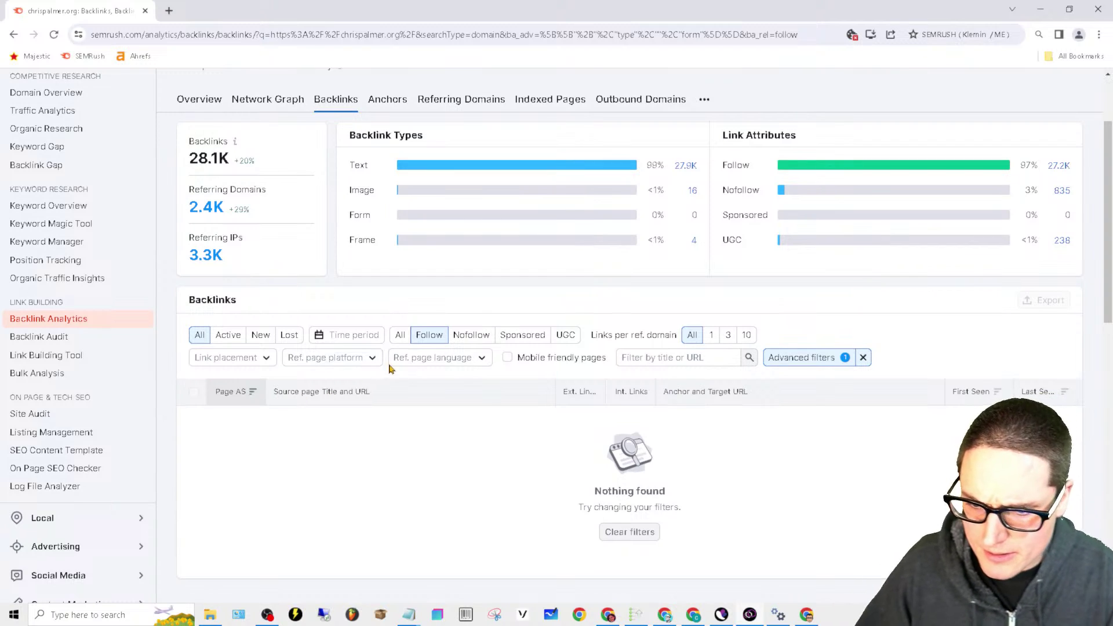
click(461, 361)
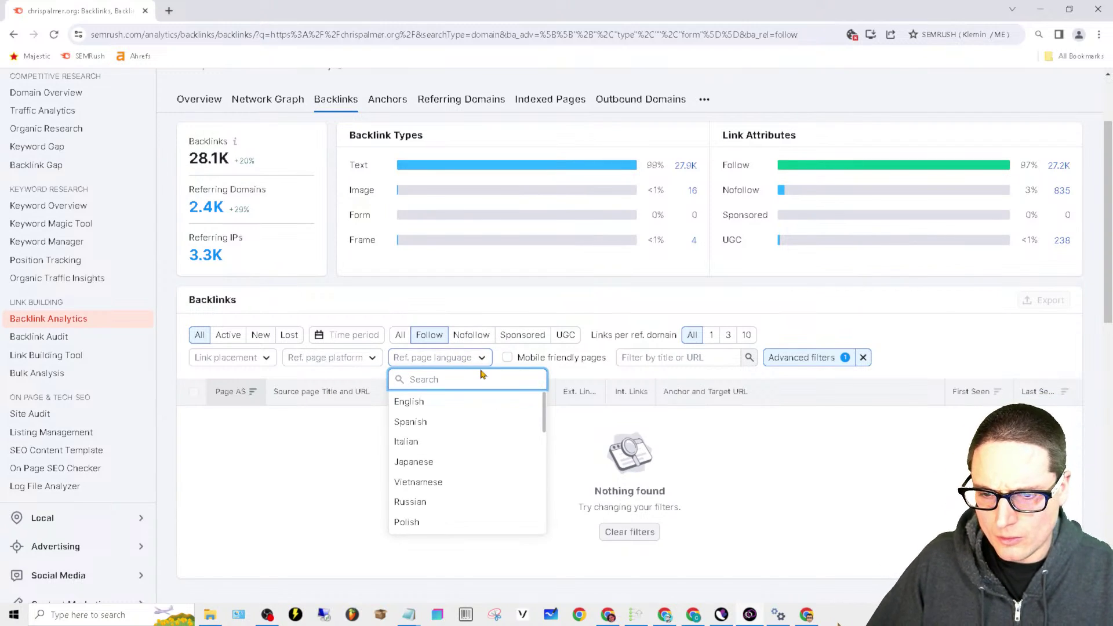
click(455, 411)
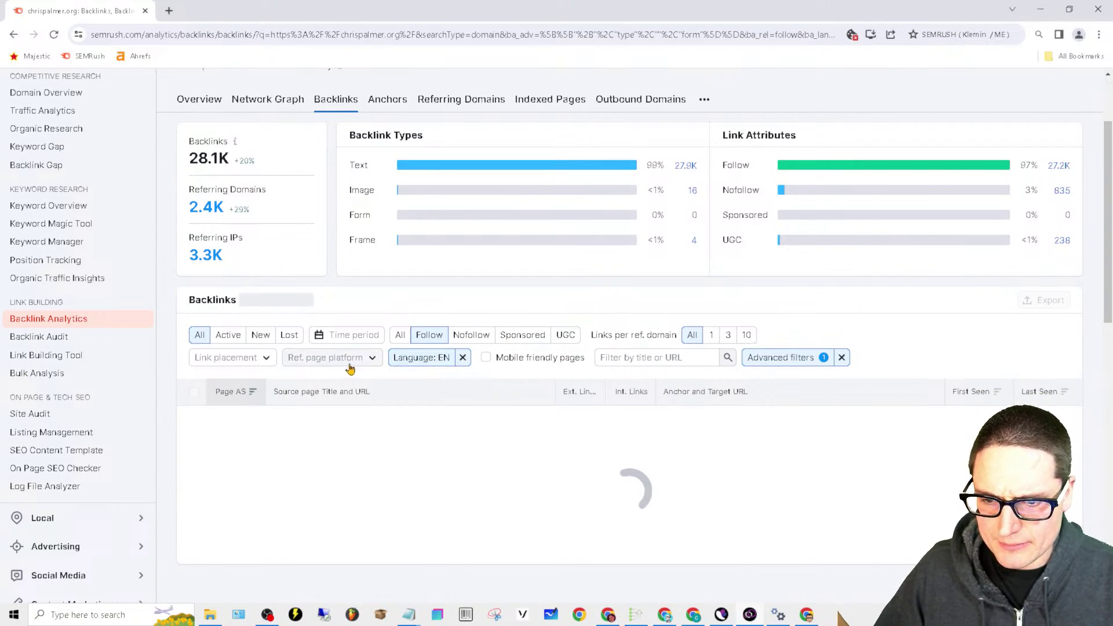
click(462, 358)
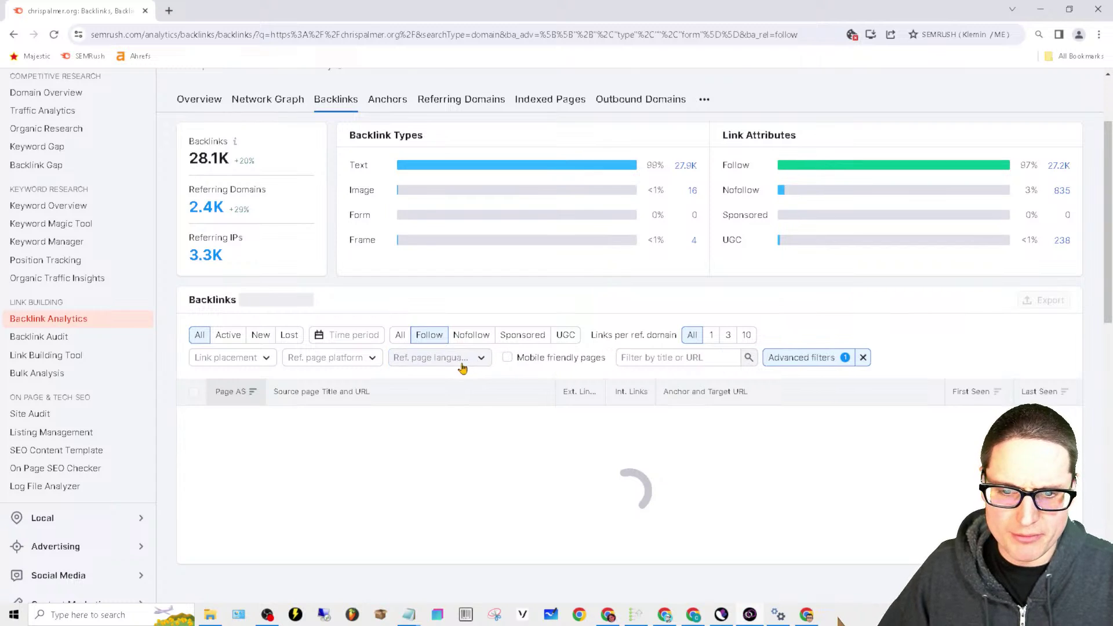
Try an exclude condition in Advanced filters, then reset and remove the advanced filters
click(801, 361)
click(497, 389)
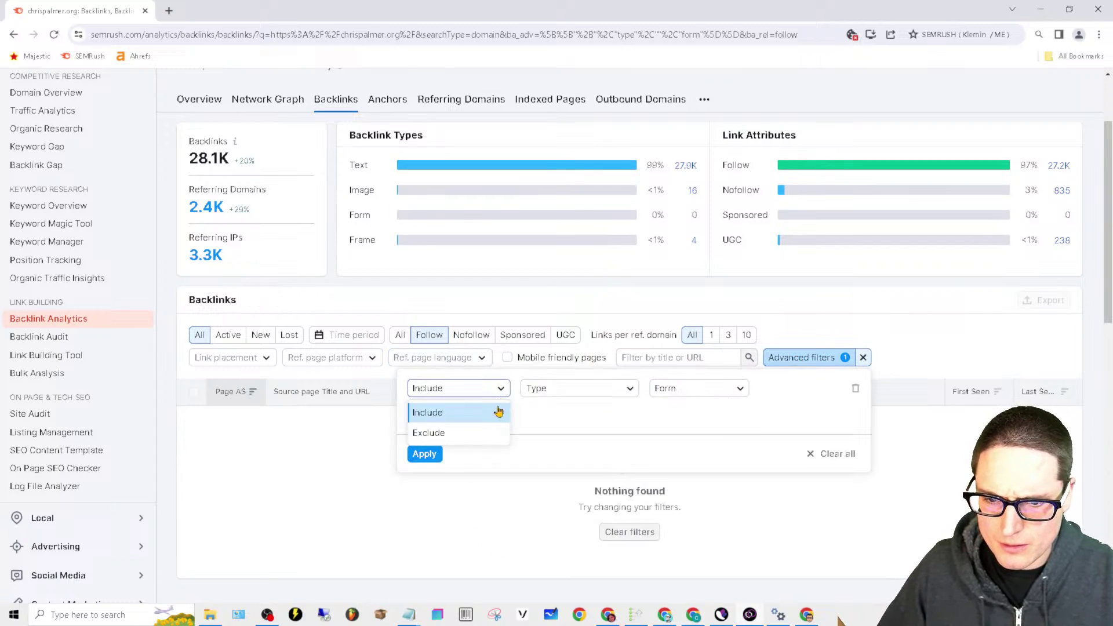
click(429, 432)
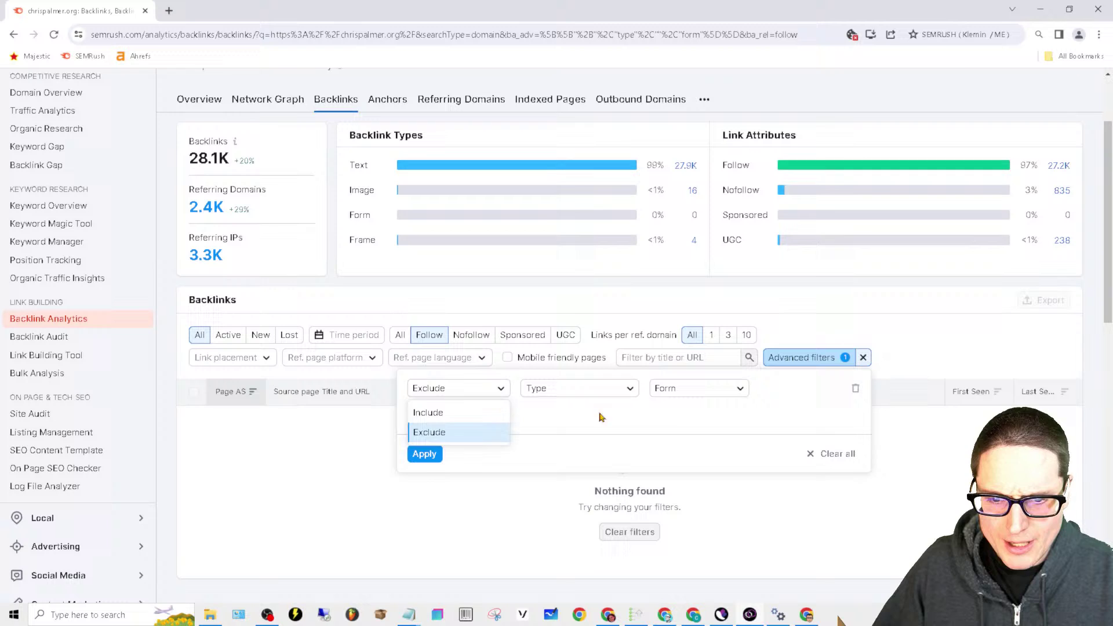
click(620, 389)
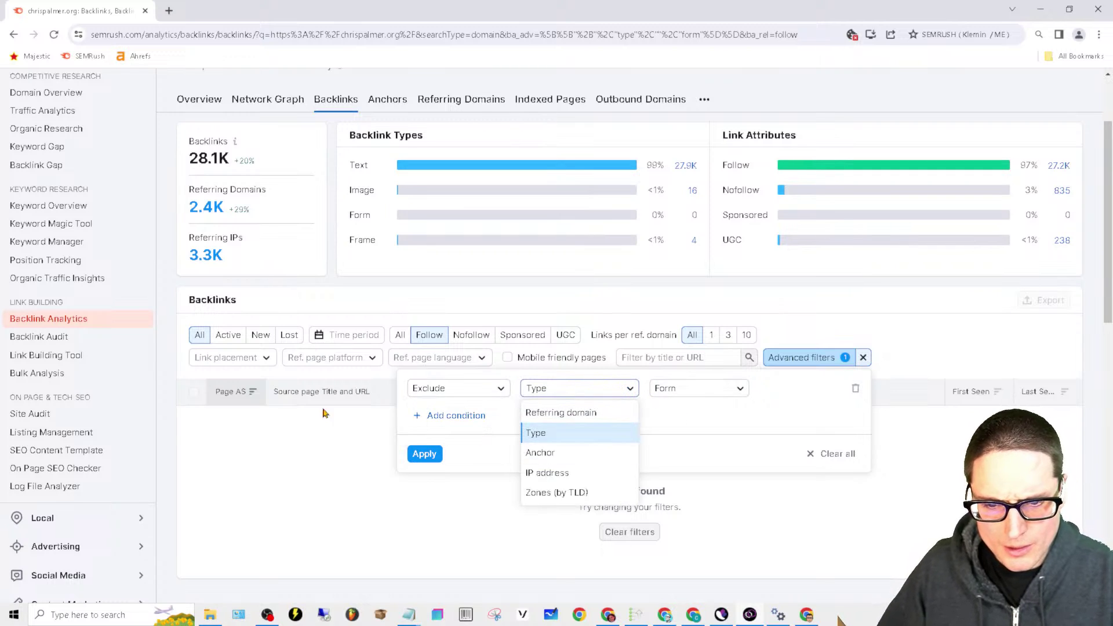
click(745, 388)
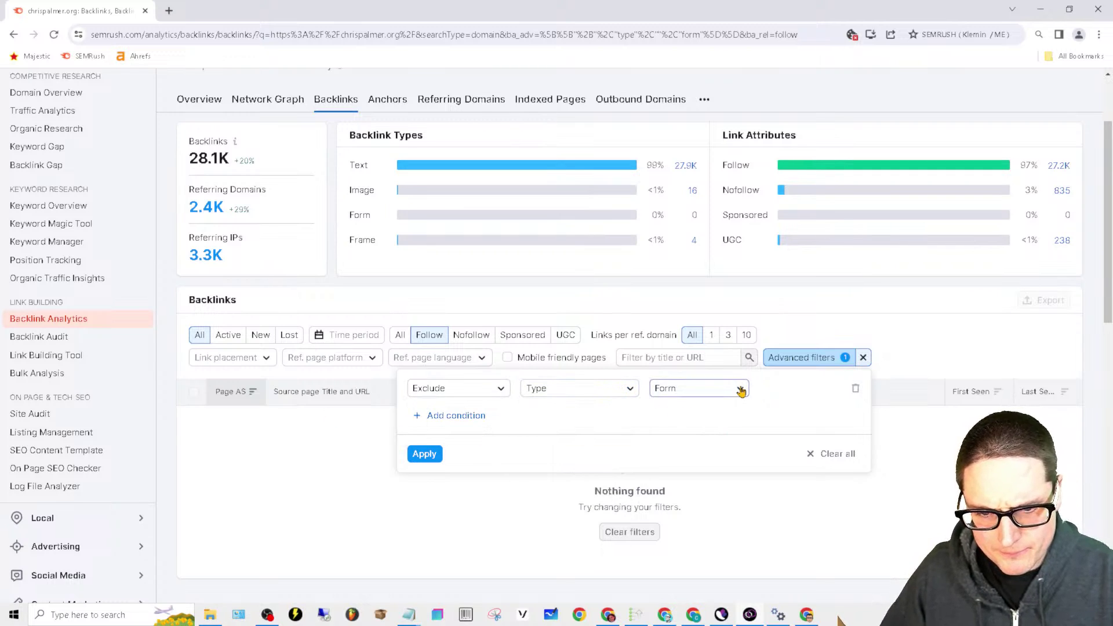
click(741, 389)
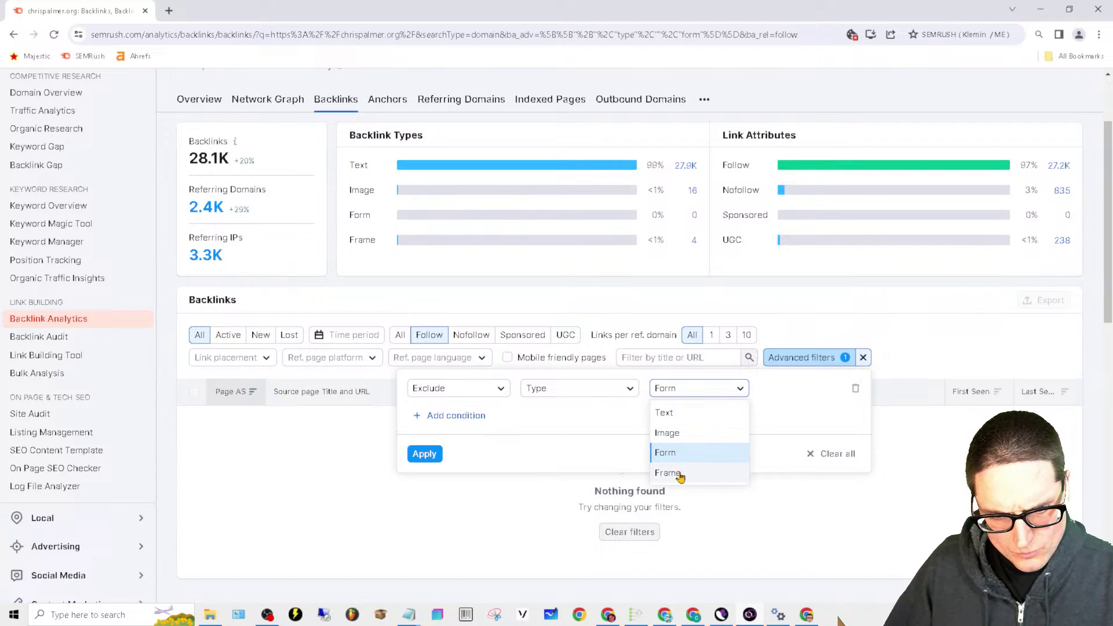
click(839, 462)
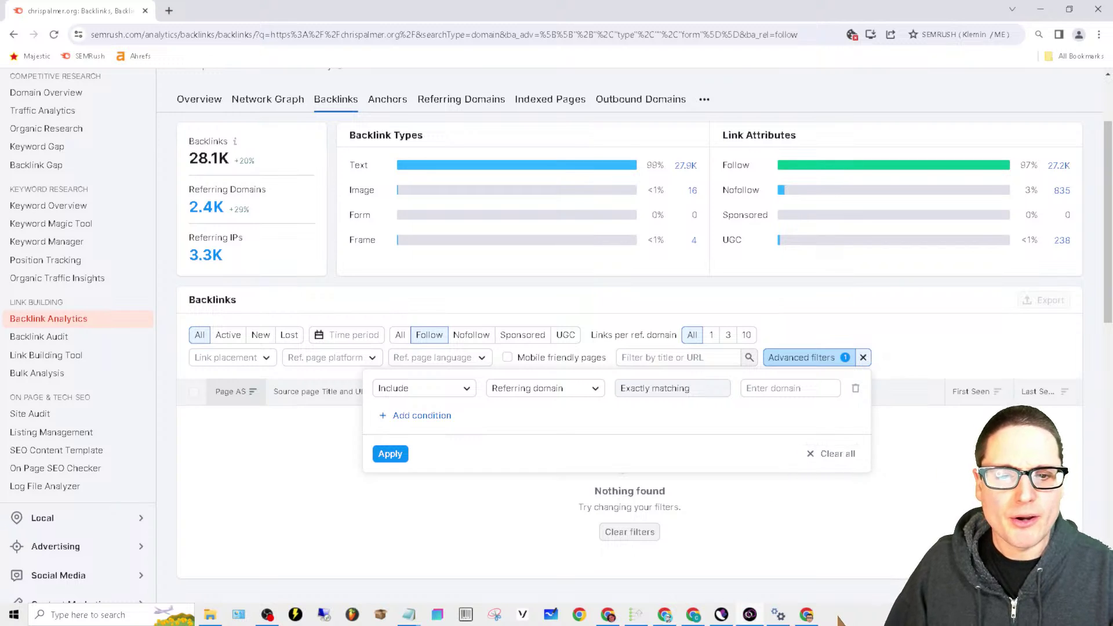
click(863, 357)
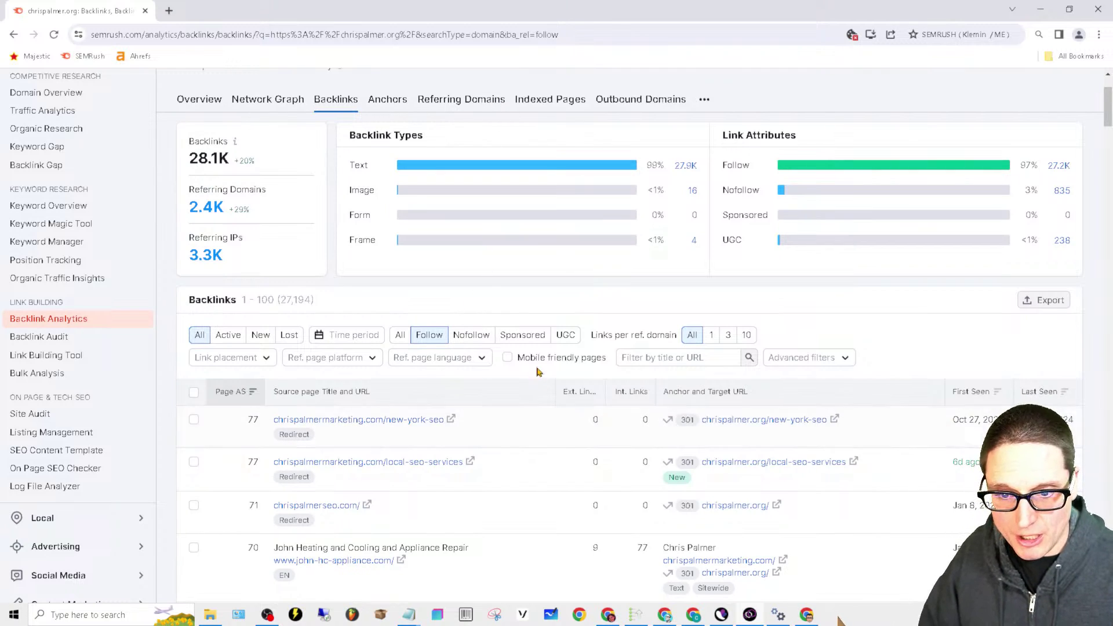
Limit the follow backlinks to active links from mobile-friendly pages, leaving 14,678 results
click(508, 360)
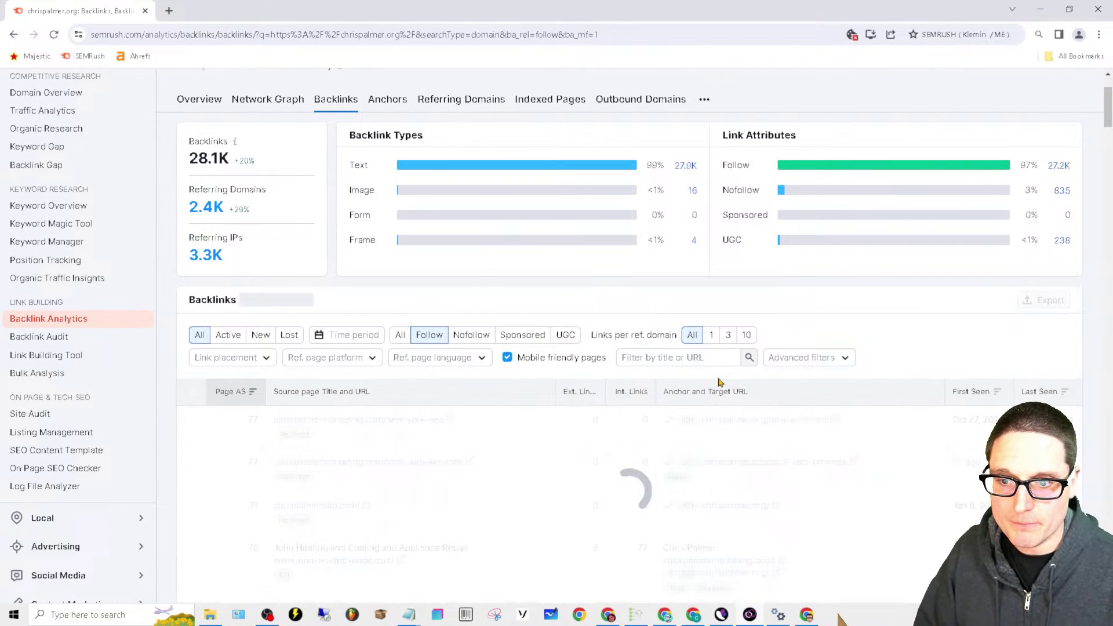
click(227, 336)
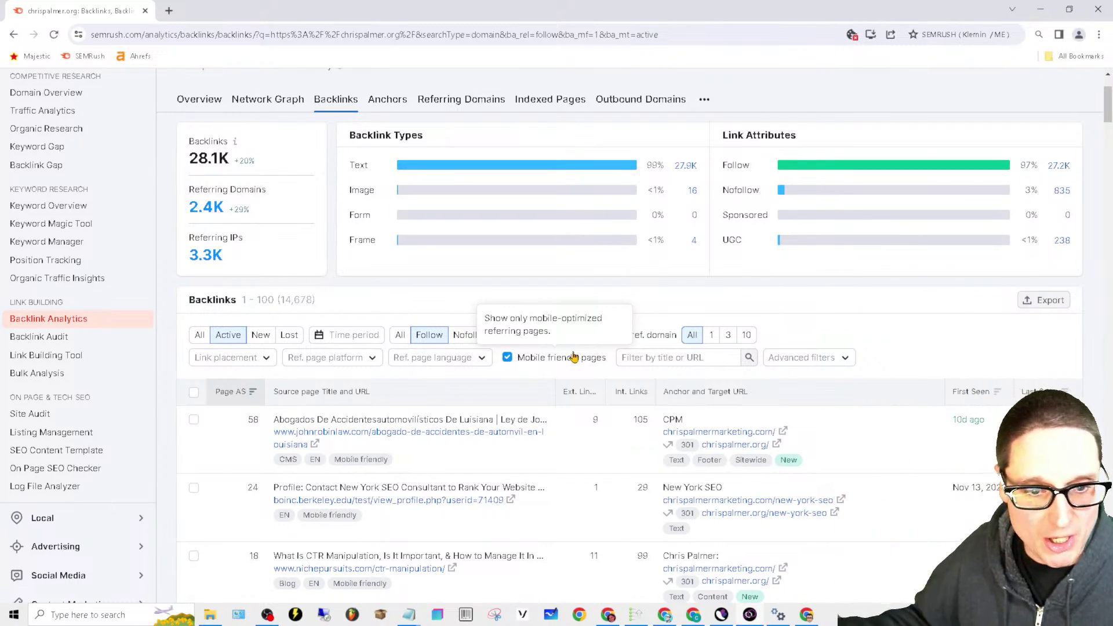
Export the 14,678 filtered chrispalmer.org backlinks as an Excel file
click(1051, 303)
click(1042, 335)
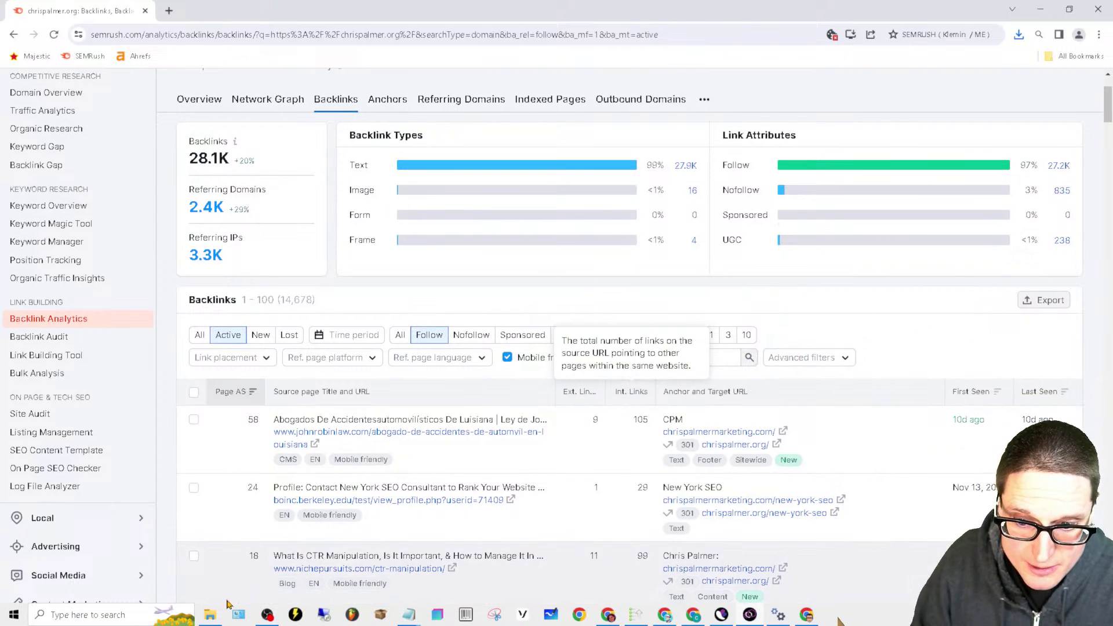
Show the chrispalmer.org-backlinks export in File Explorer's Downloads folder, then open a new Chrome tab
click(211, 616)
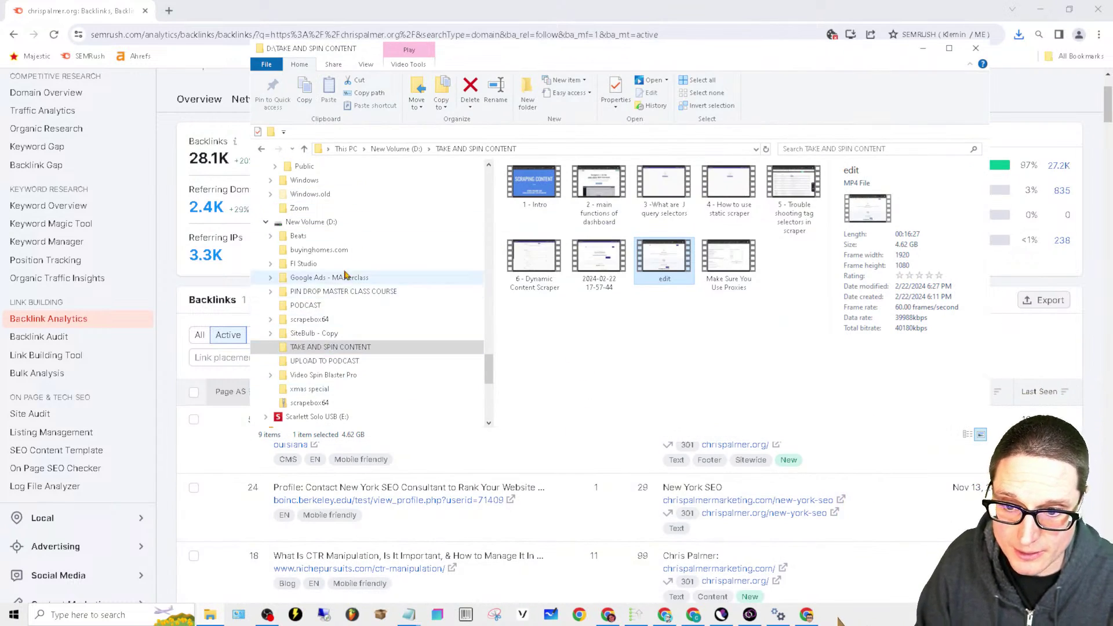
drag(490, 369, 499, 166)
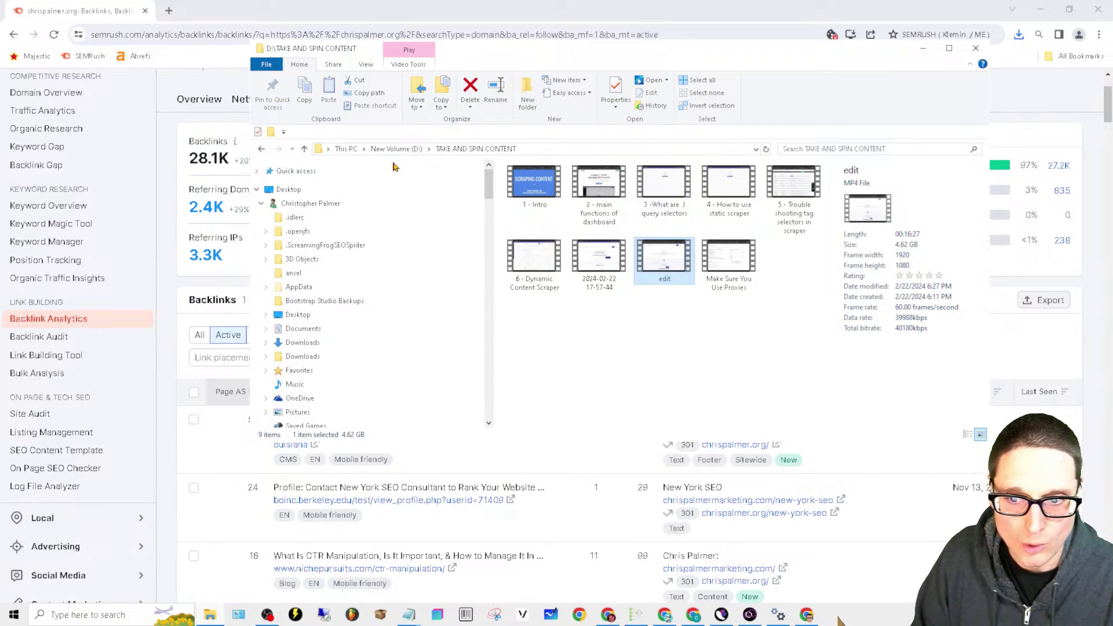
click(303, 342)
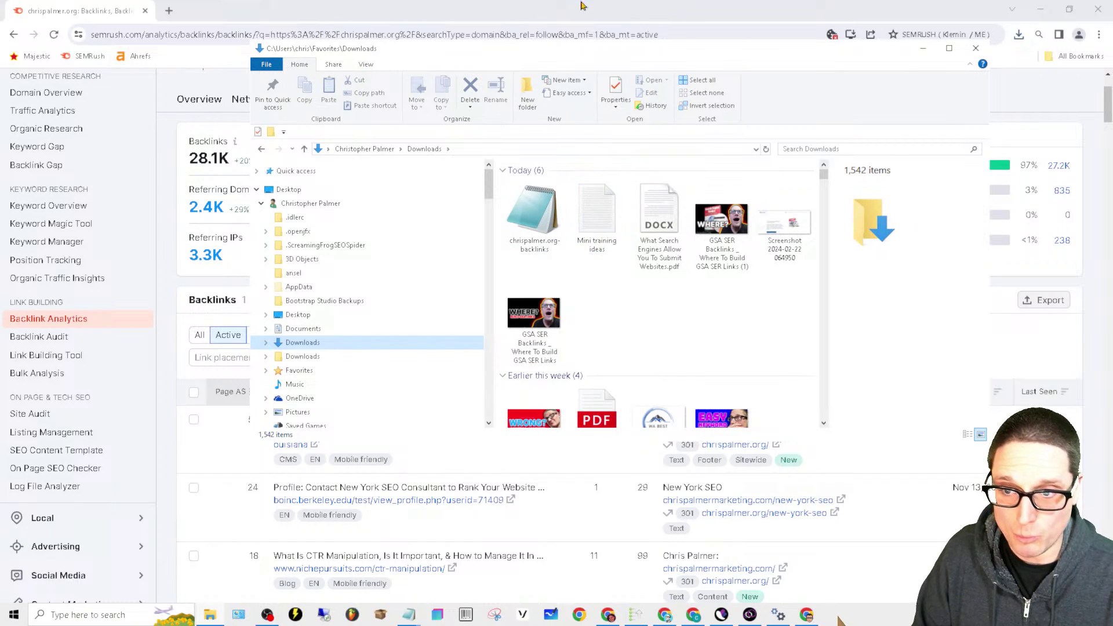
click(1040, 9)
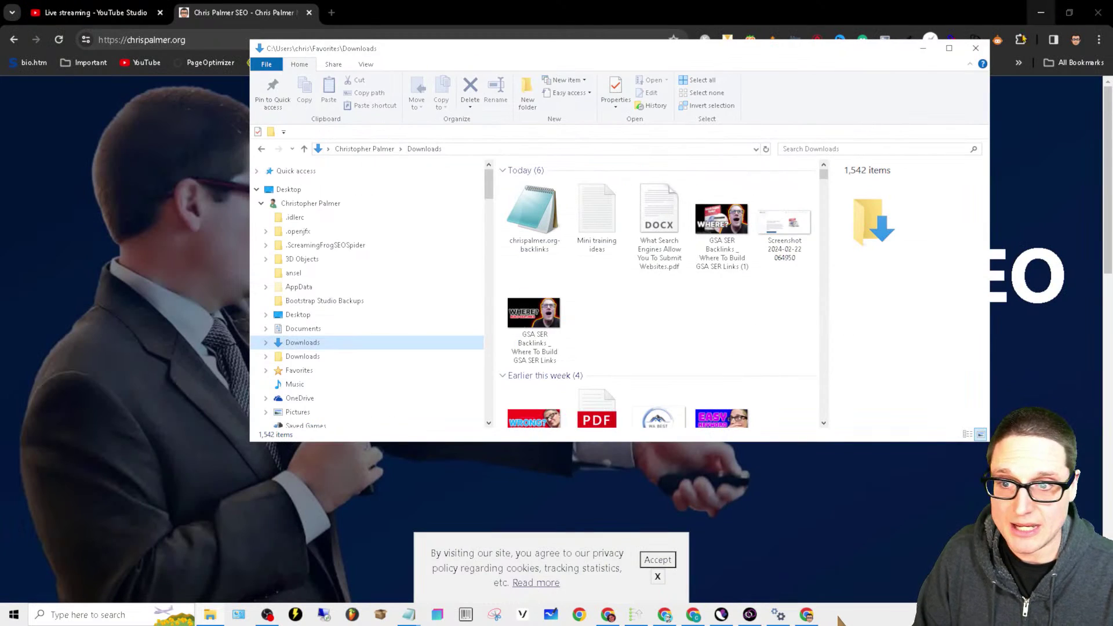
click(332, 12)
Upload chrispalmer.org-backlinks from Downloads into Google Drive and open it in Google Sheets
click(1063, 95)
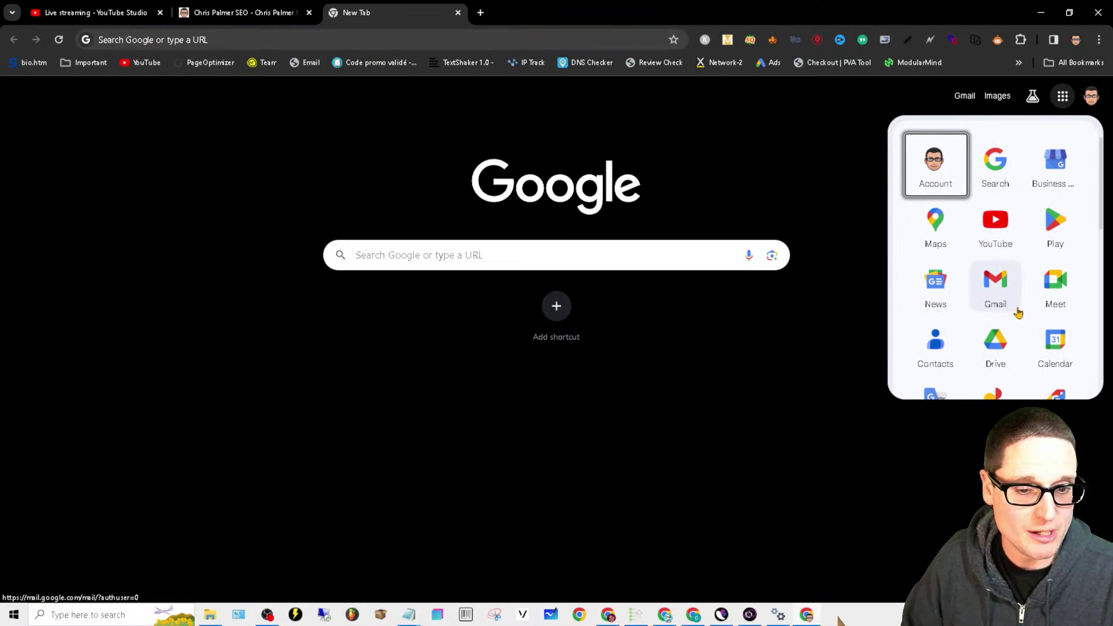
click(992, 363)
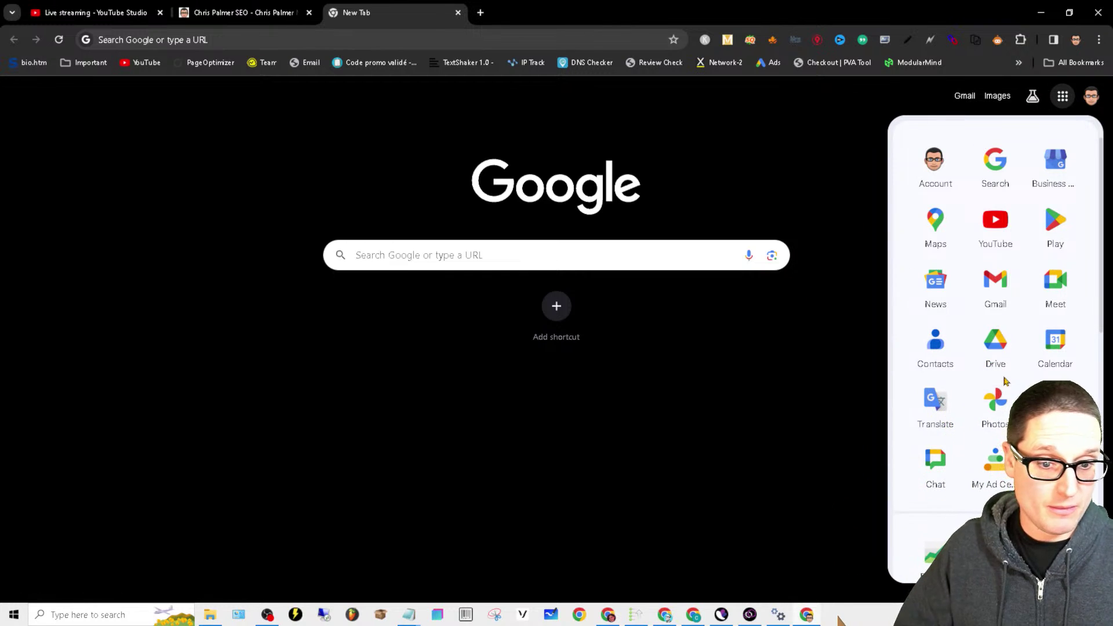
click(996, 362)
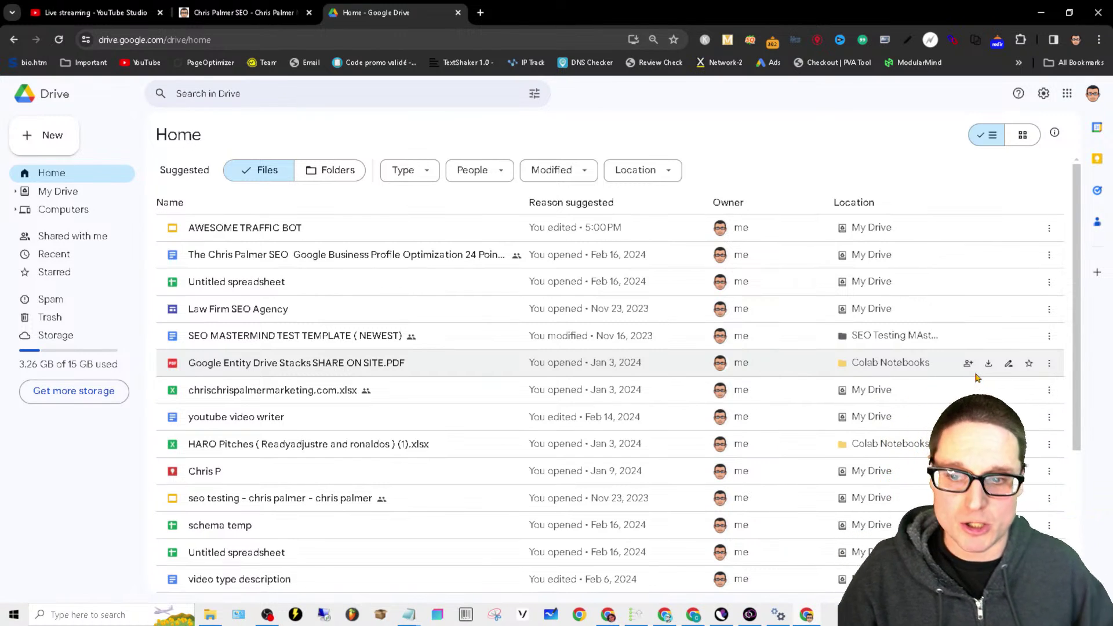
click(218, 617)
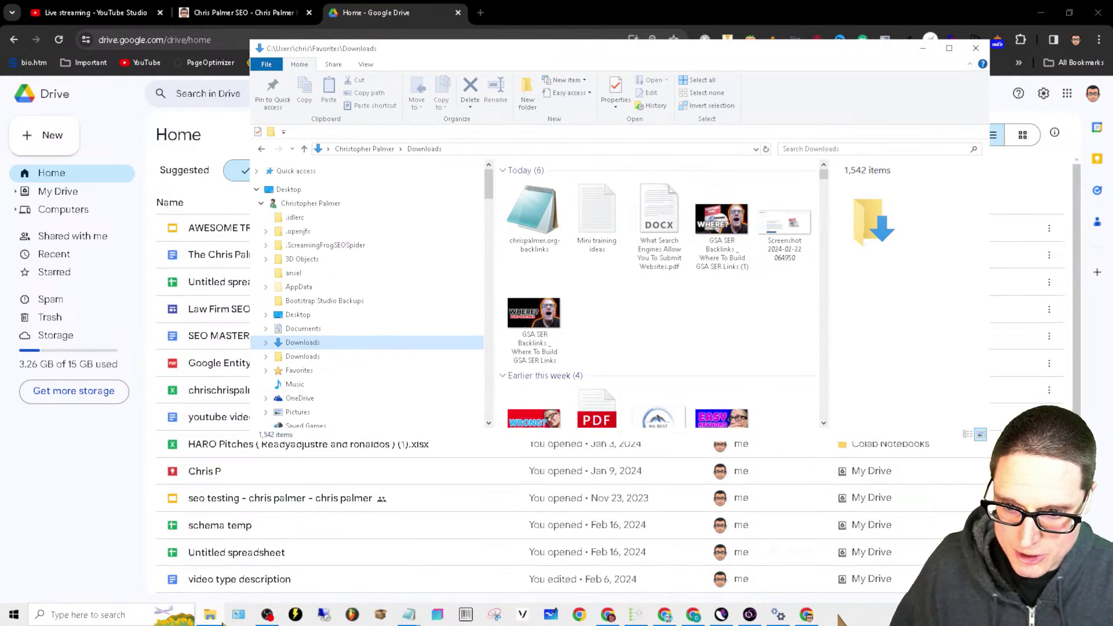
drag(534, 215, 307, 339)
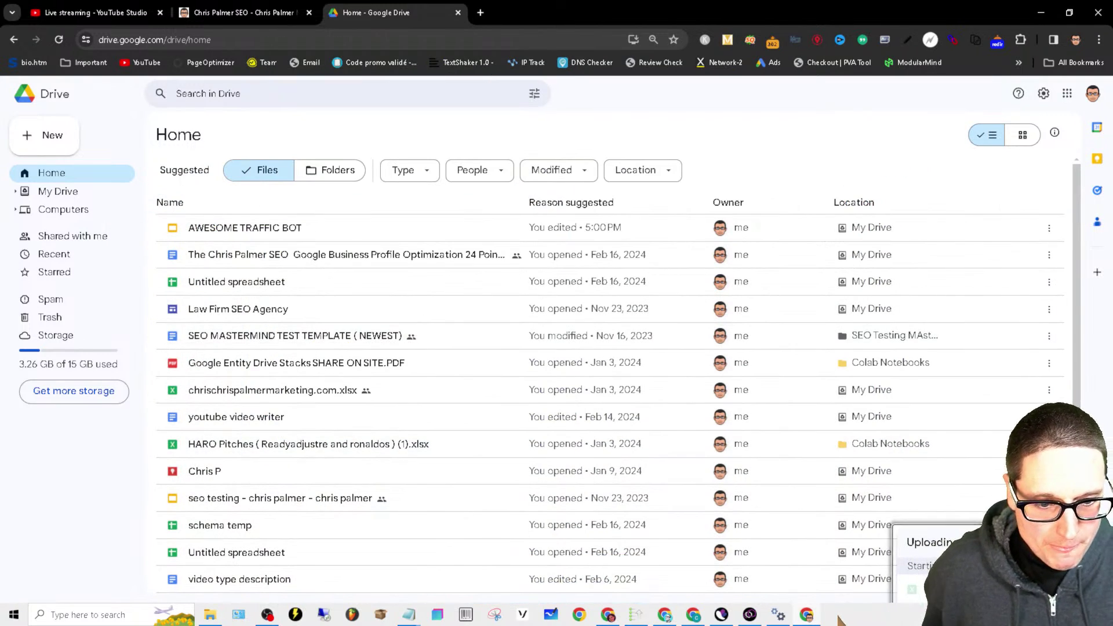
click(928, 585)
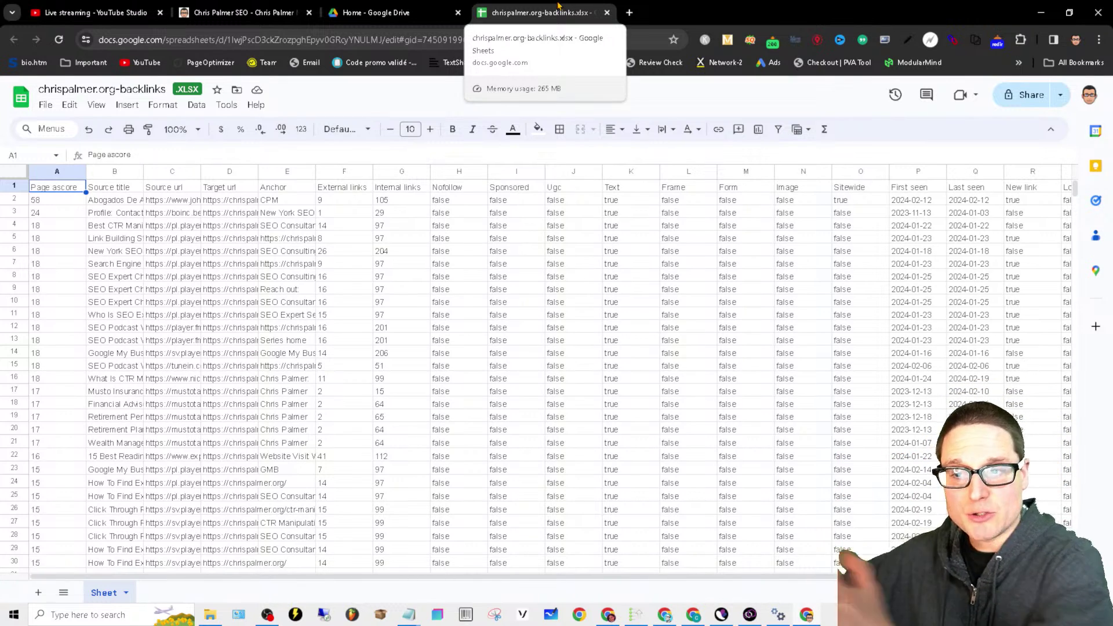
Delete the Page ascore and Source title columns from the backlinks sheet
click(48, 174)
right_click(48, 174)
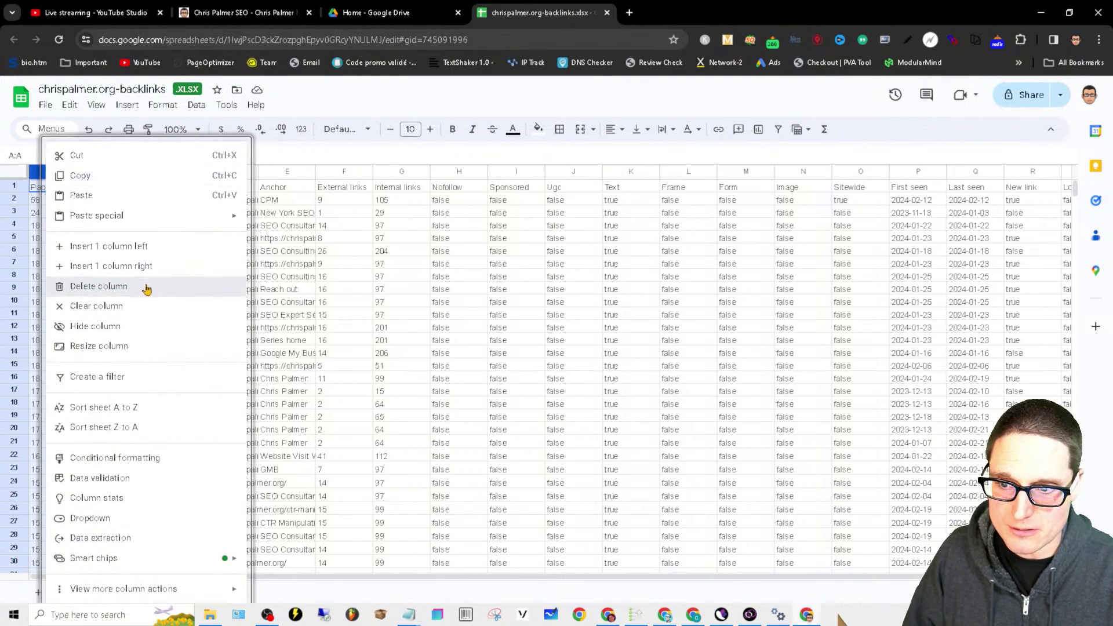
click(148, 287)
drag(86, 172, 185, 278)
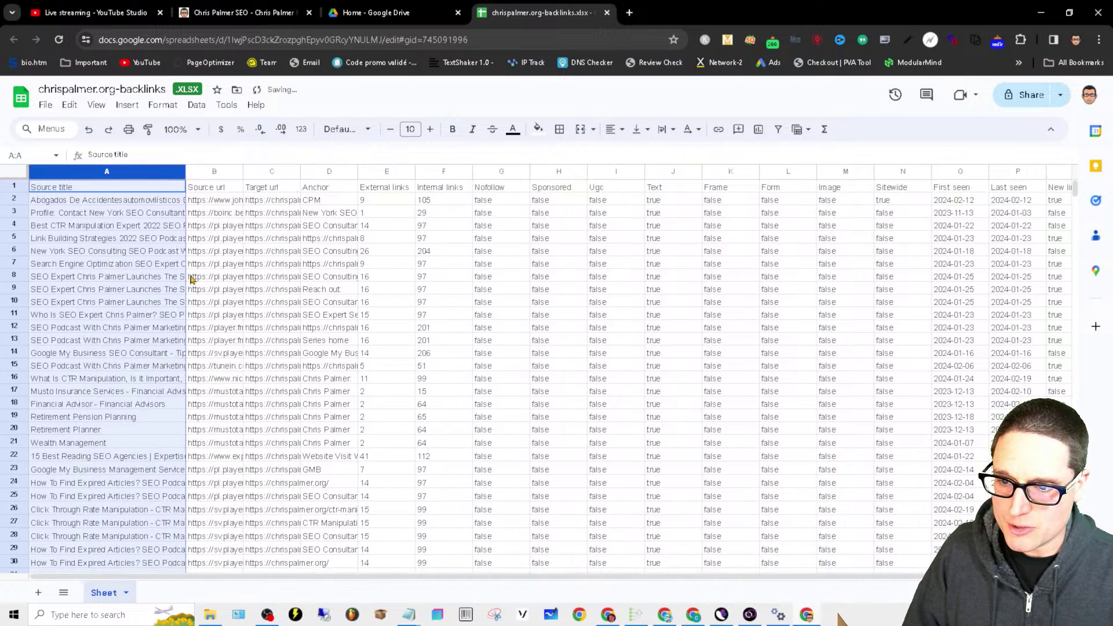
right_click(104, 174)
click(215, 294)
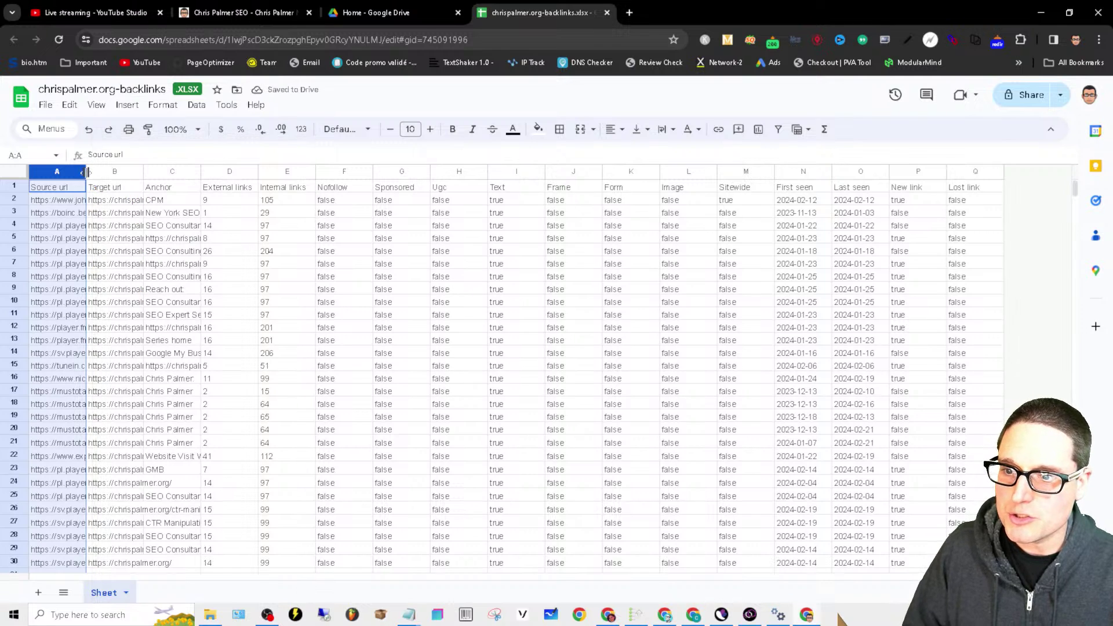
Delete columns B through Q, leaving Source url in column A widened to show full URLs
drag(86, 171, 916, 173)
right_click(887, 172)
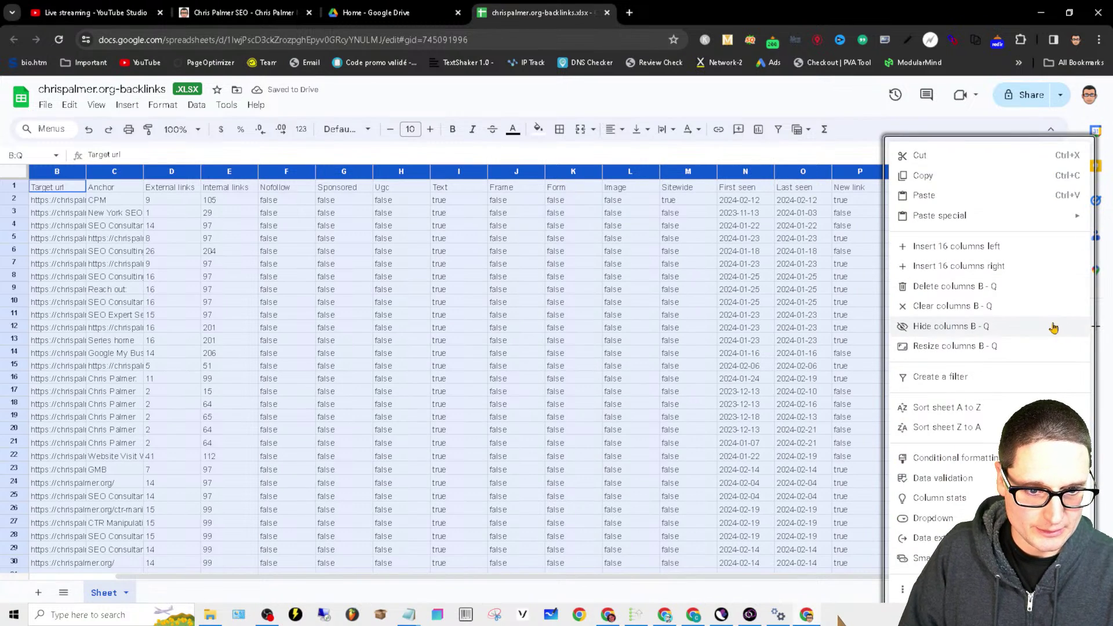
click(1044, 286)
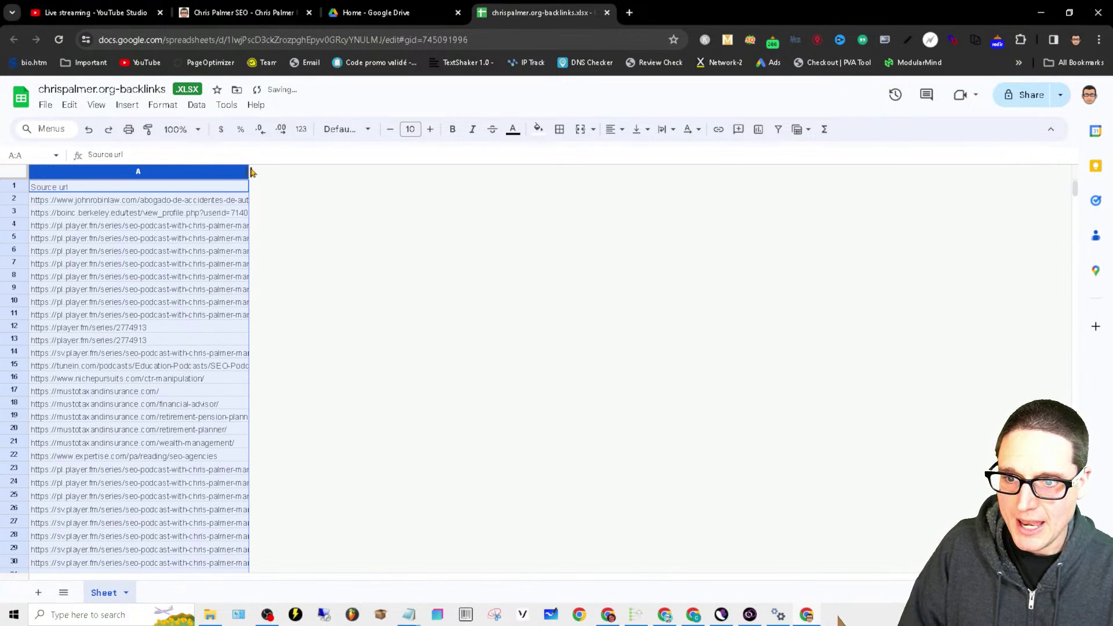
drag(251, 169, 691, 169)
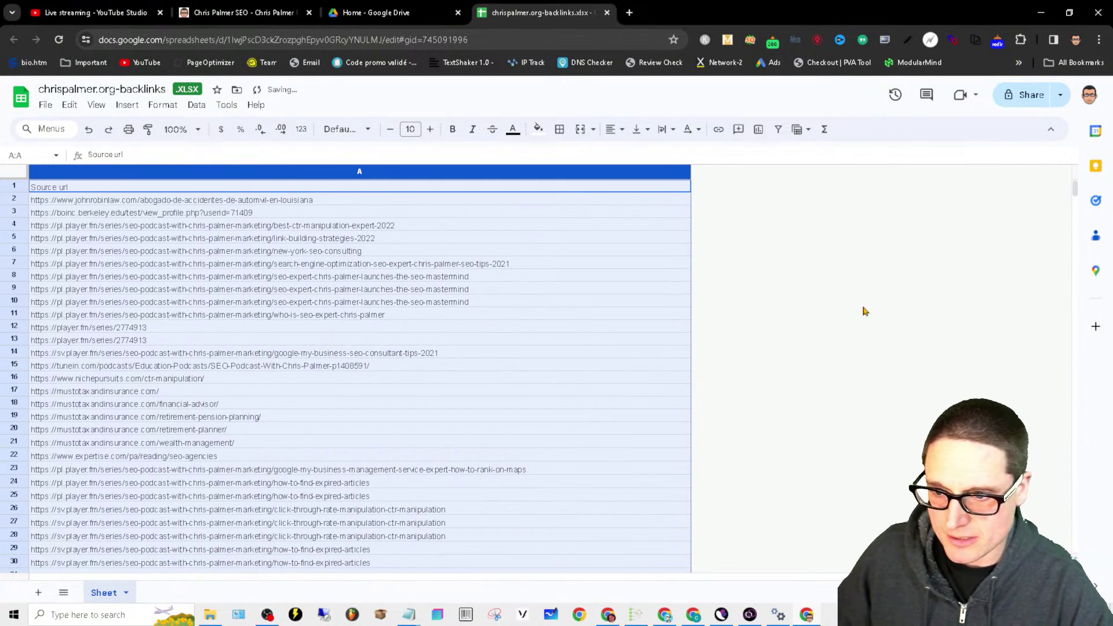
click(666, 302)
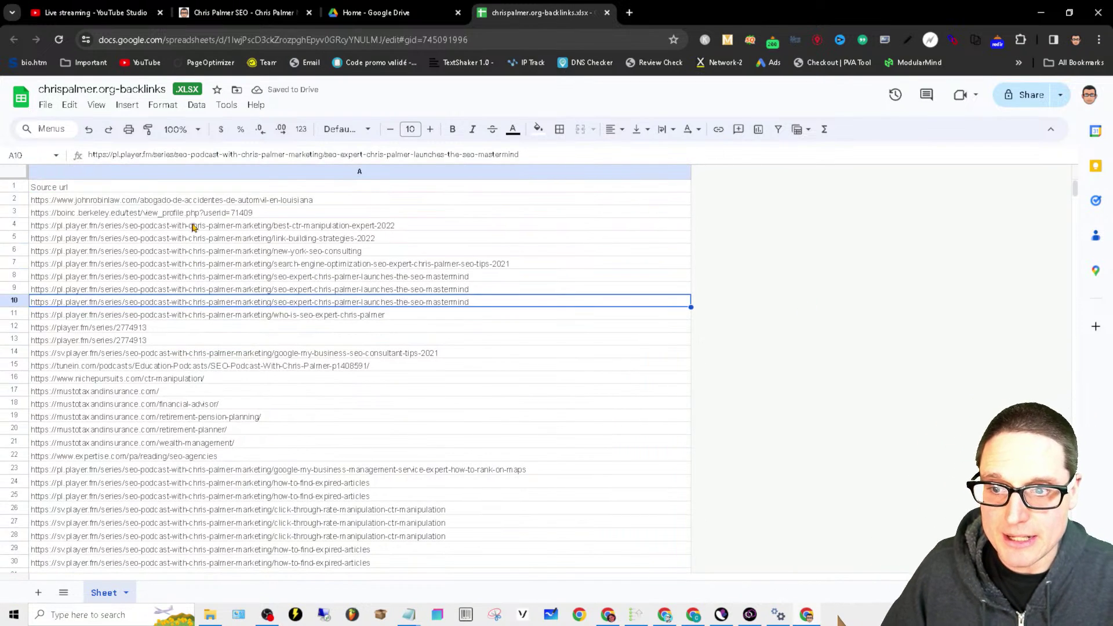
Delete rows 5–9 and rows 20–28 from the Source url sheet
drag(12, 292, 16, 240)
right_click(16, 243)
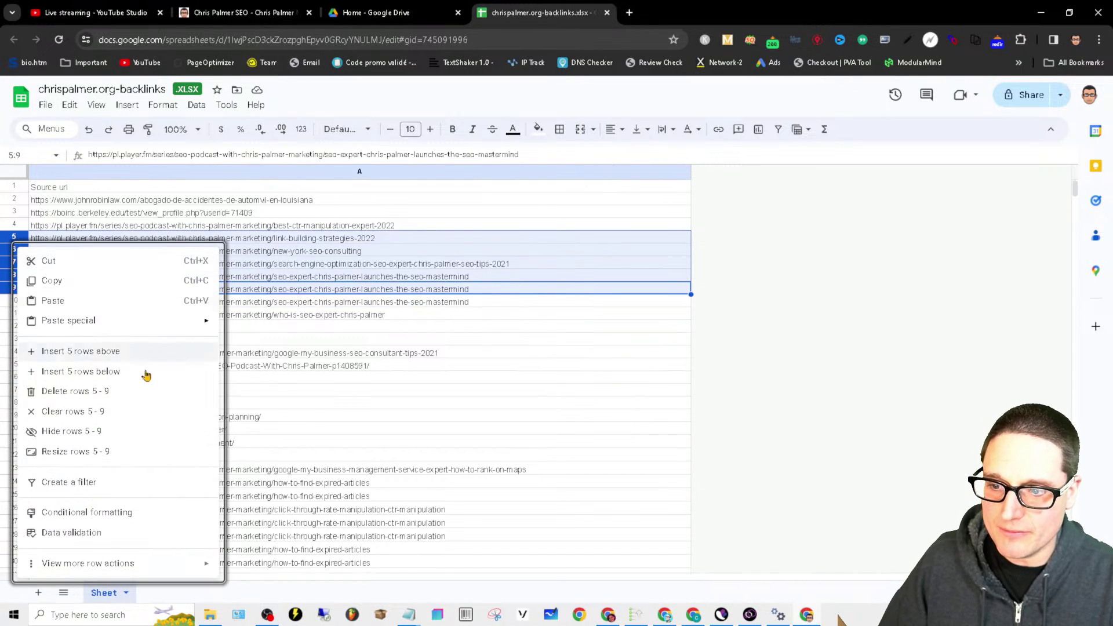
click(146, 395)
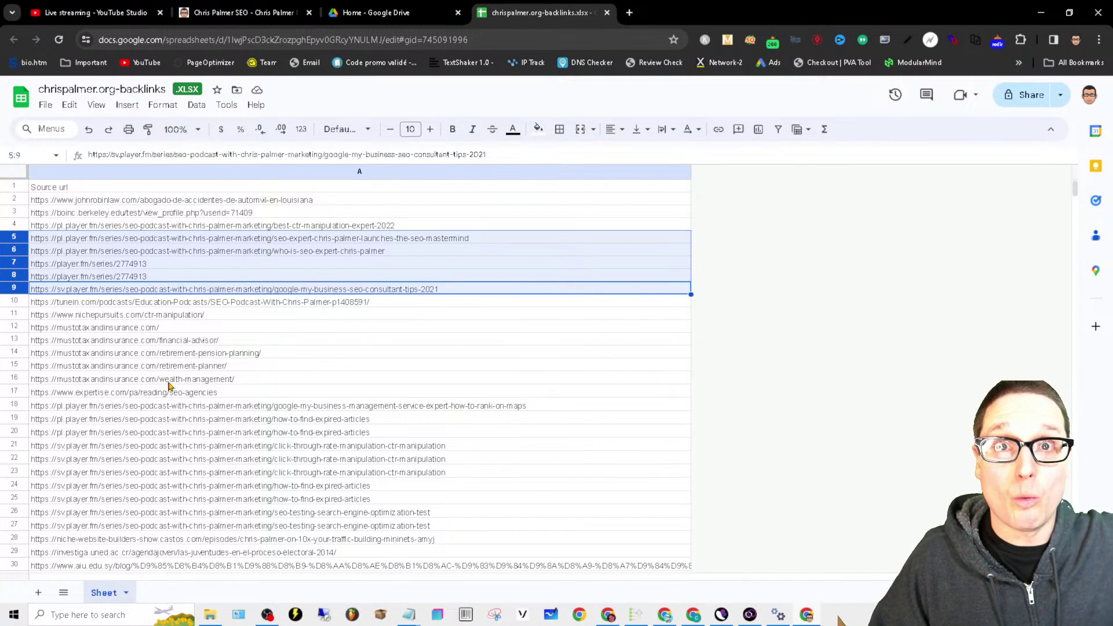
click(372, 447)
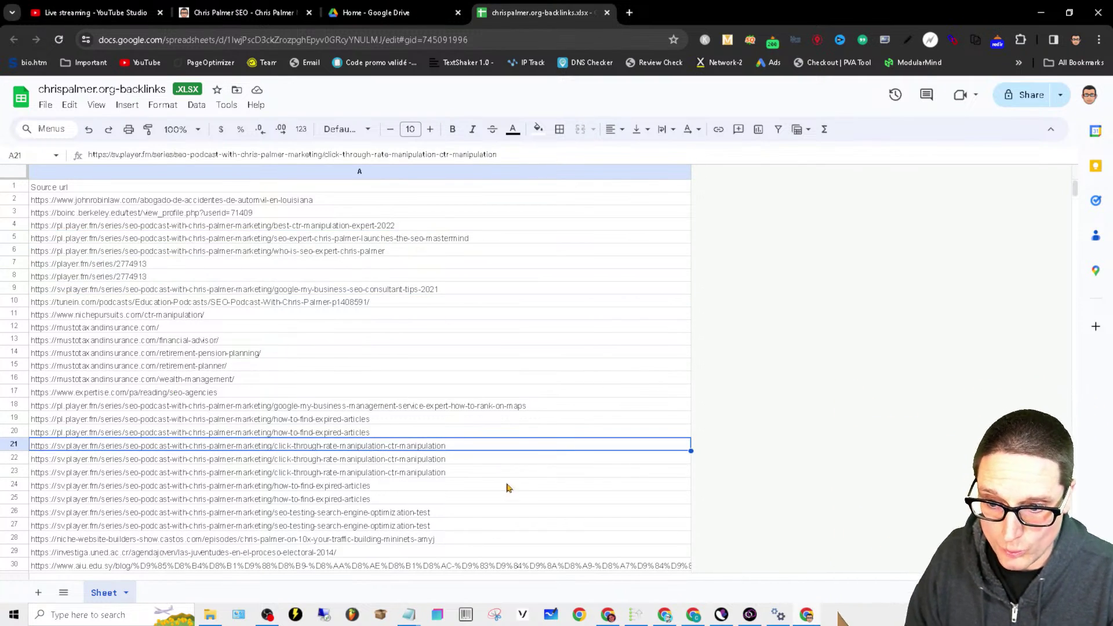
scroll(506, 488, down, 3)
click(358, 377)
drag(339, 362, 278, 256)
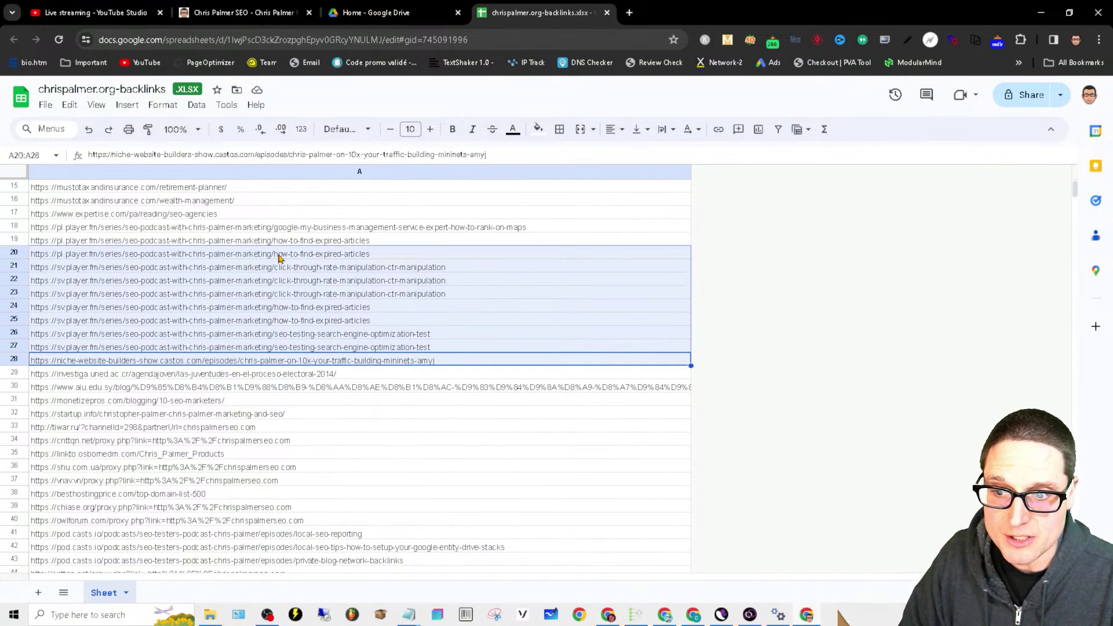
right_click(280, 255)
click(421, 399)
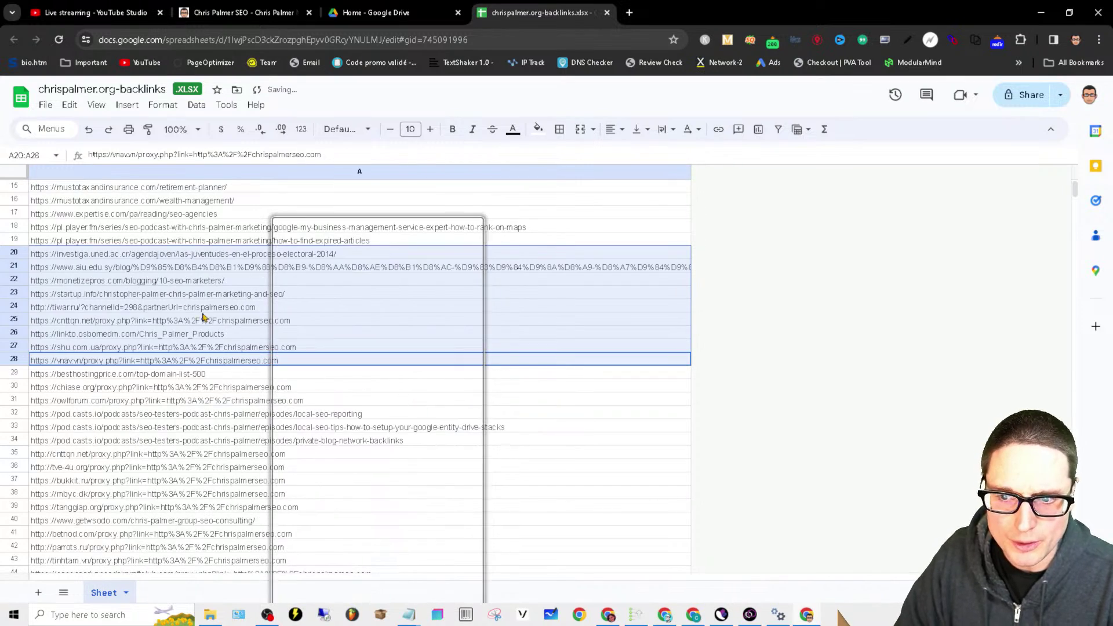
Delete rows 72–80 further down the URL list
click(280, 521)
scroll(316, 525, down, 5)
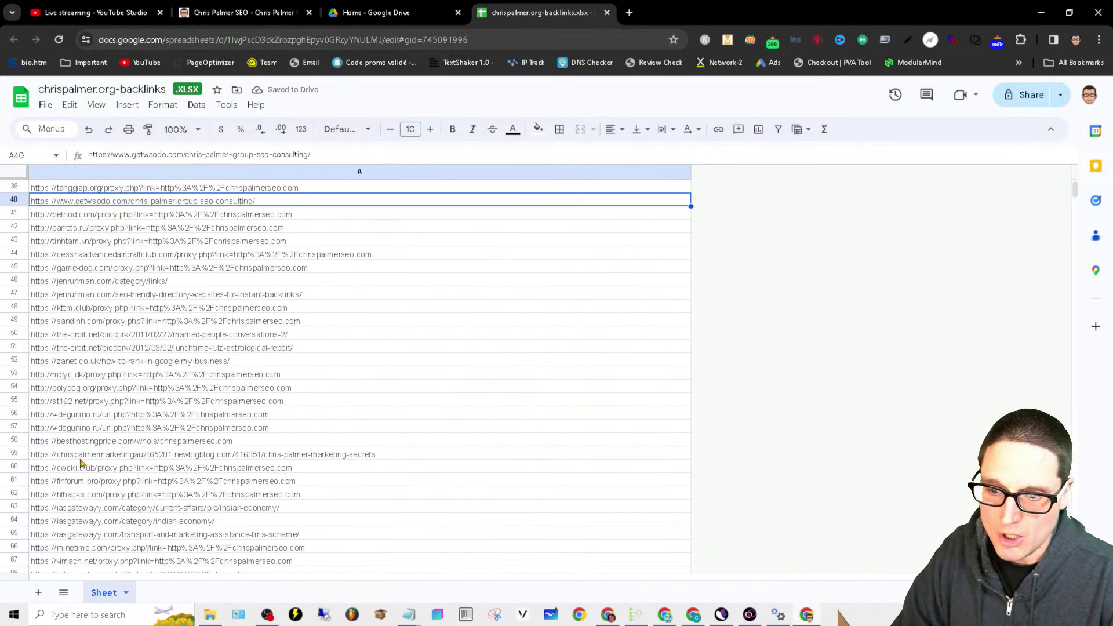
scroll(105, 490, down, 5)
click(76, 322)
drag(76, 323, 74, 429)
right_click(74, 429)
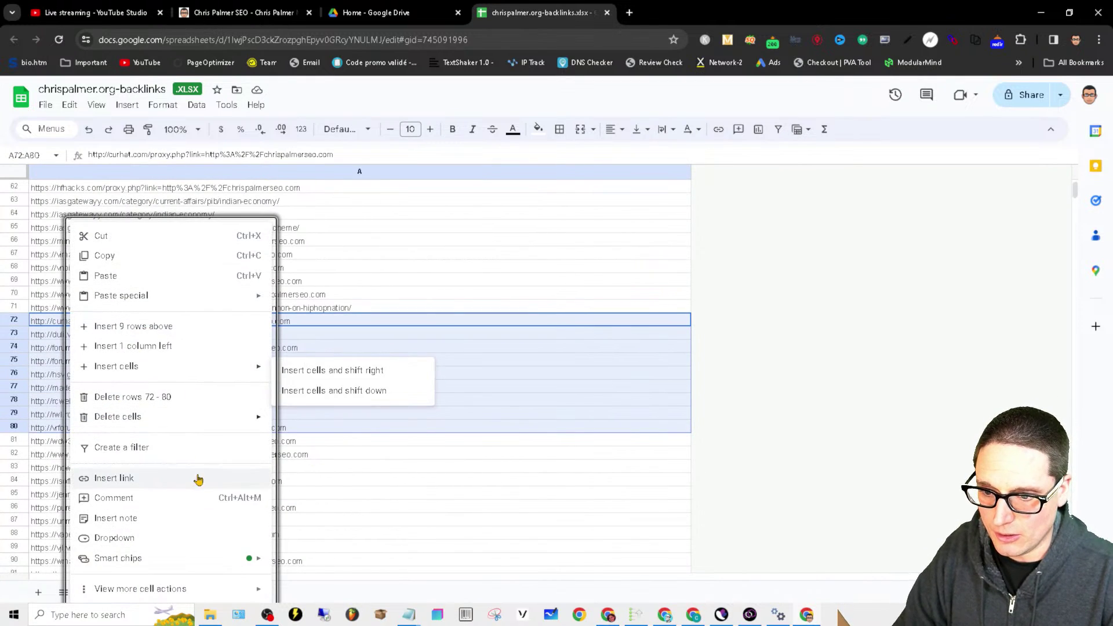
click(135, 397)
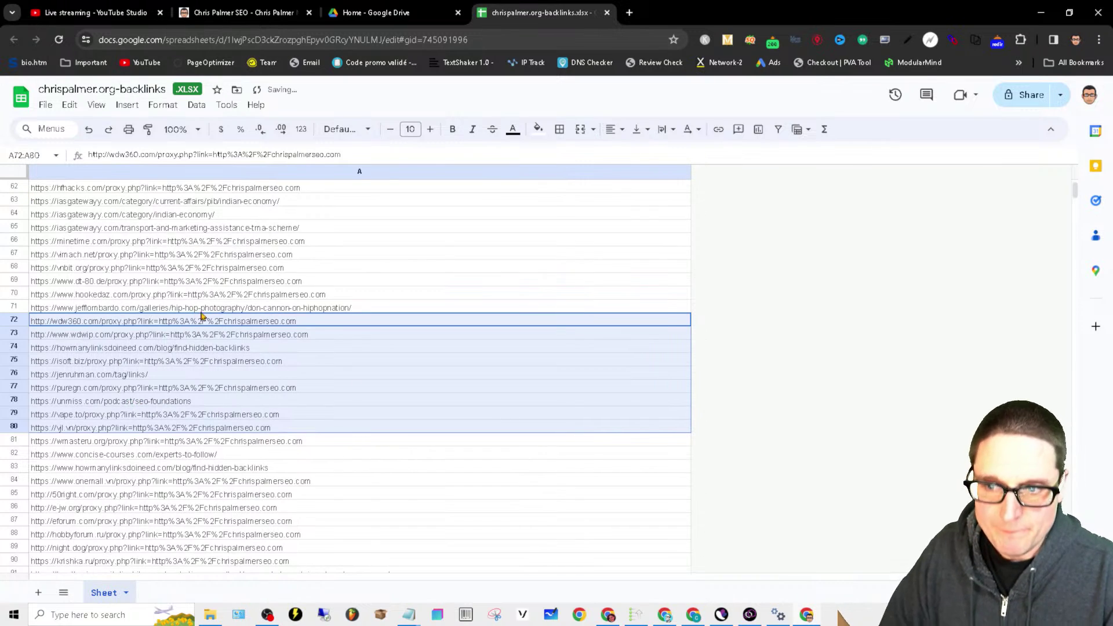
Delete the hfhacks.com proxy-redirect row 62, then select the whole URL column for copying
click(296, 171)
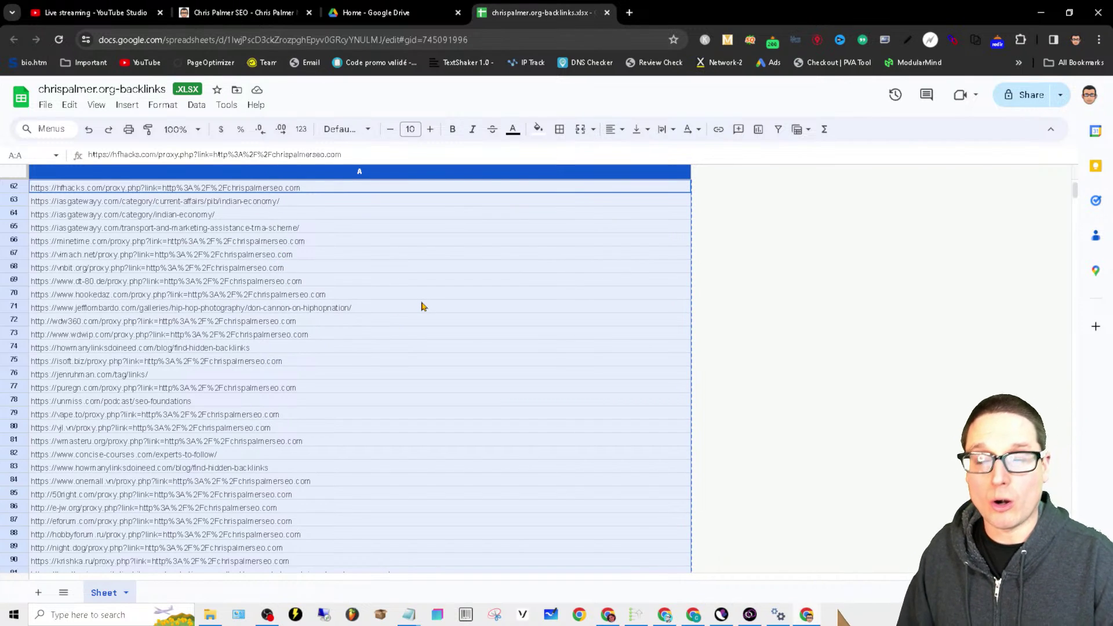
click(431, 408)
click(281, 189)
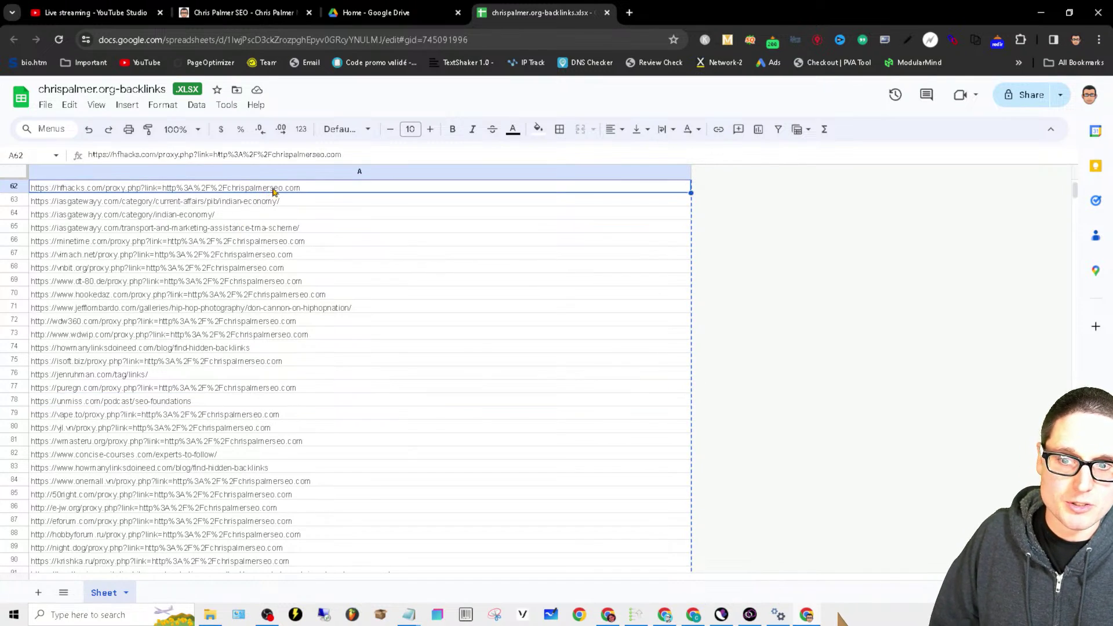
double_click(307, 193)
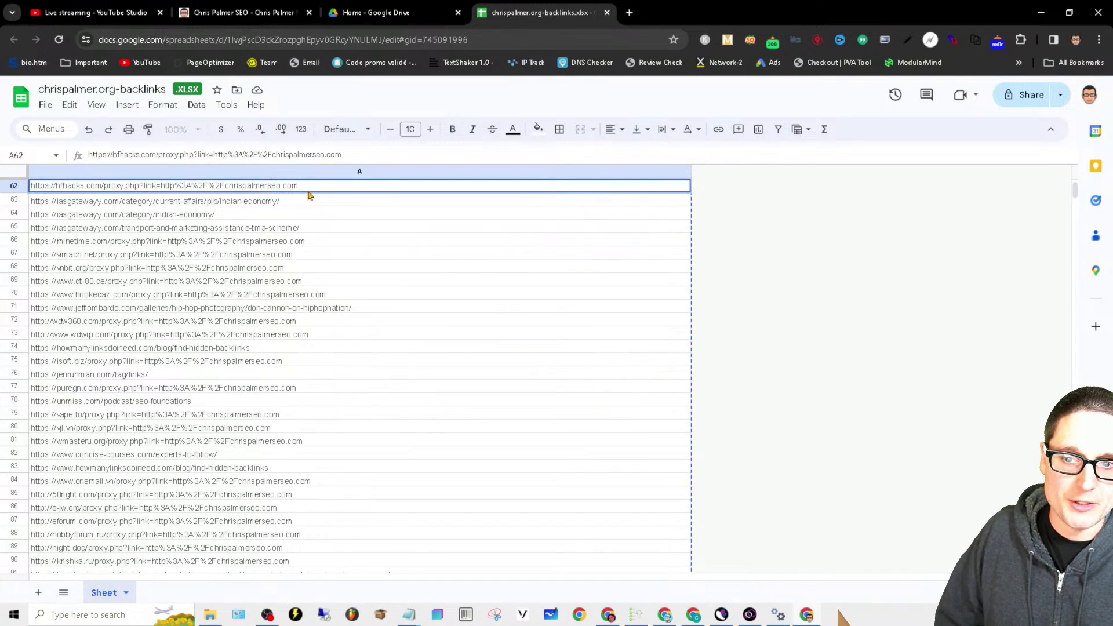
click(14, 186)
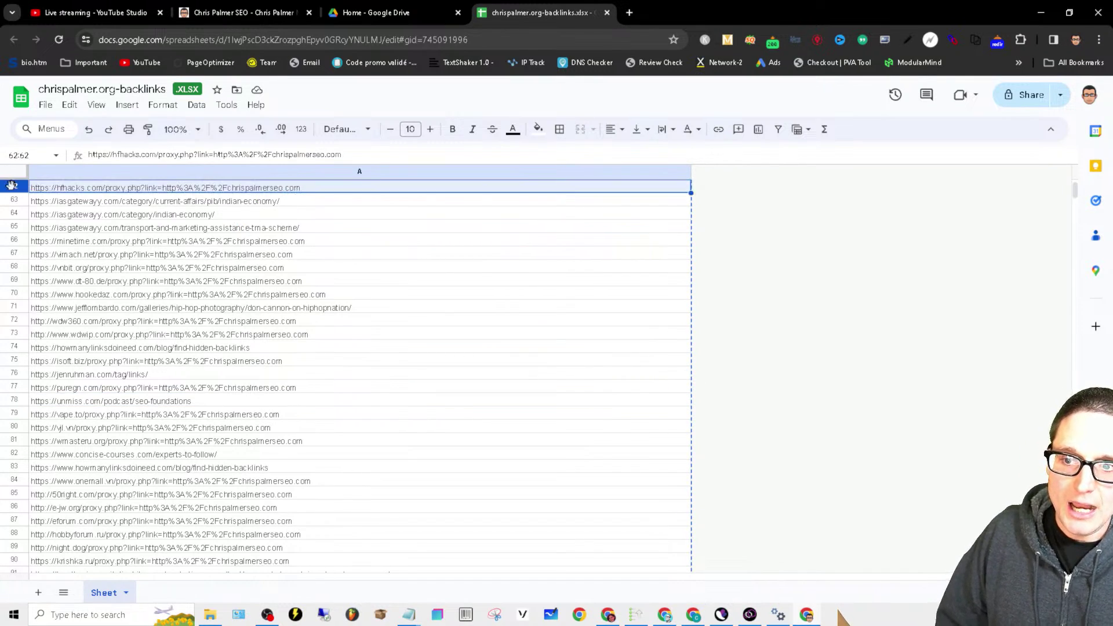
right_click(14, 186)
click(147, 332)
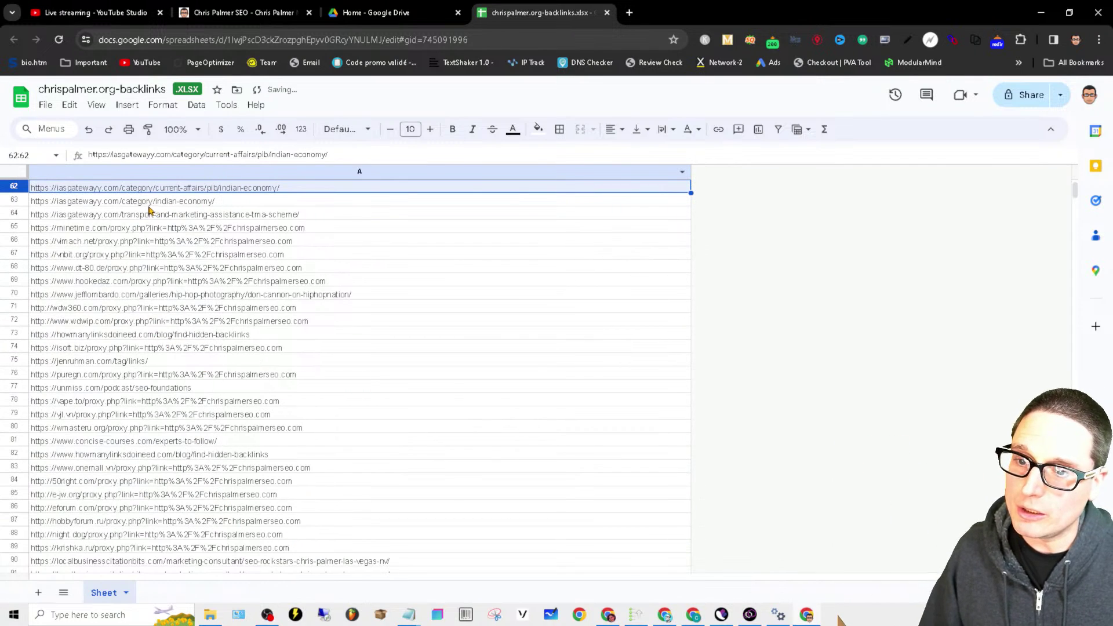
click(232, 203)
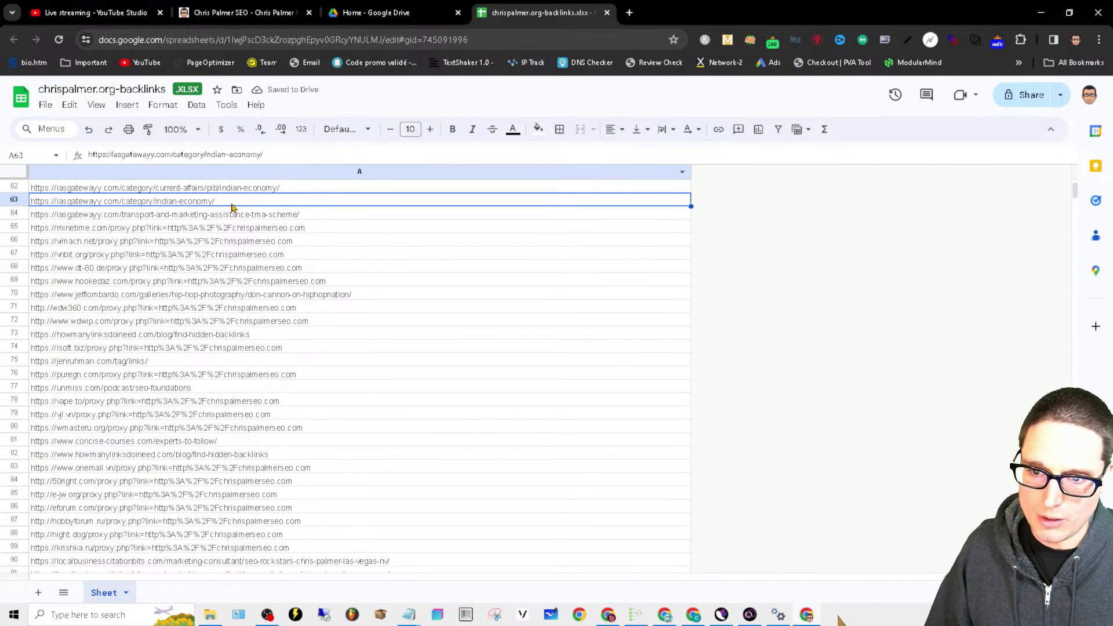
click(113, 173)
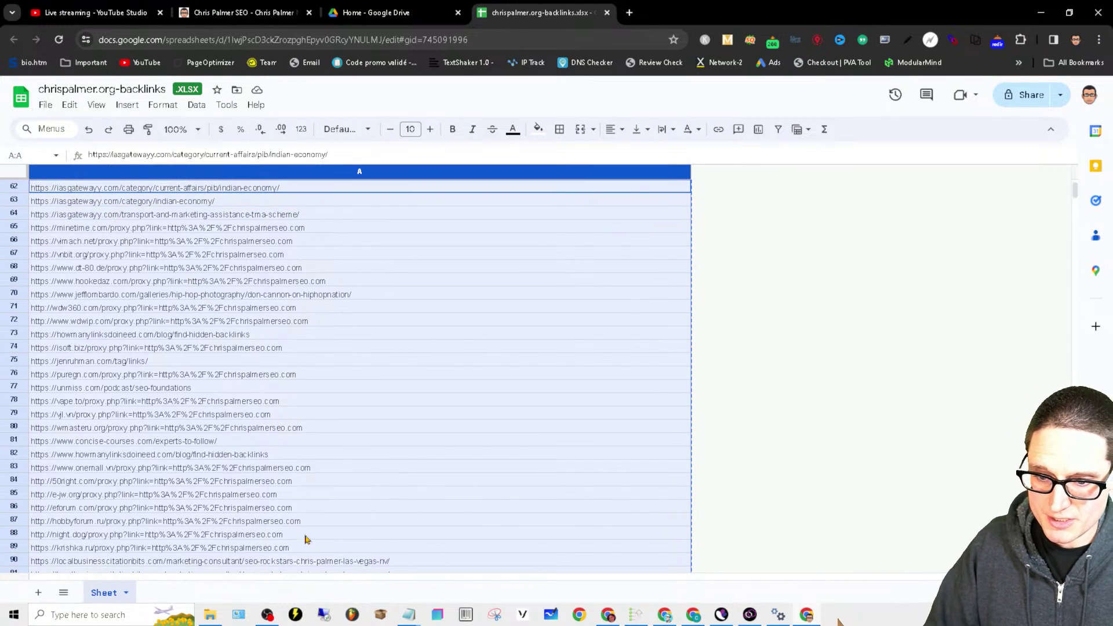
Paste the copied URLs into a new, maximized Notepad window
right_click(407, 610)
click(398, 550)
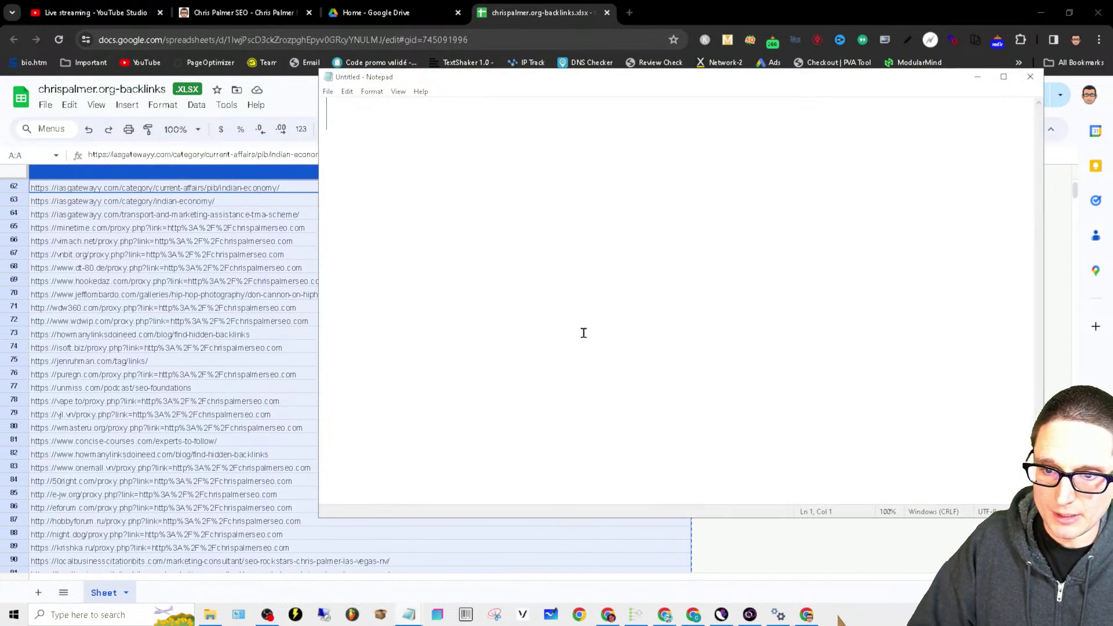
key(ctrl+v)
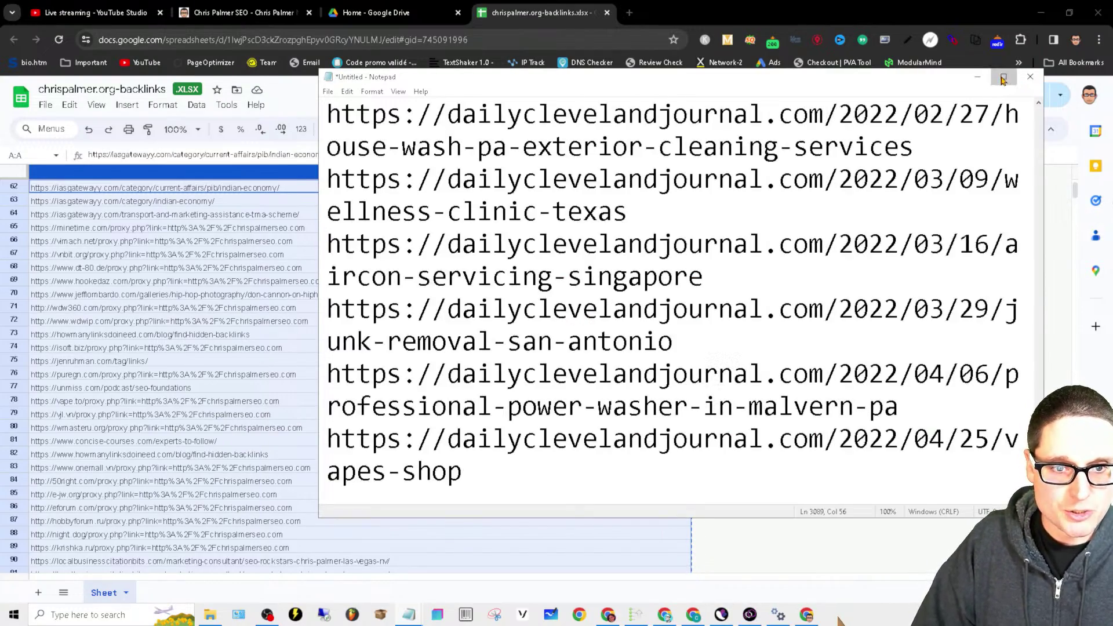
click(1004, 77)
scroll(300, 515, up, 15)
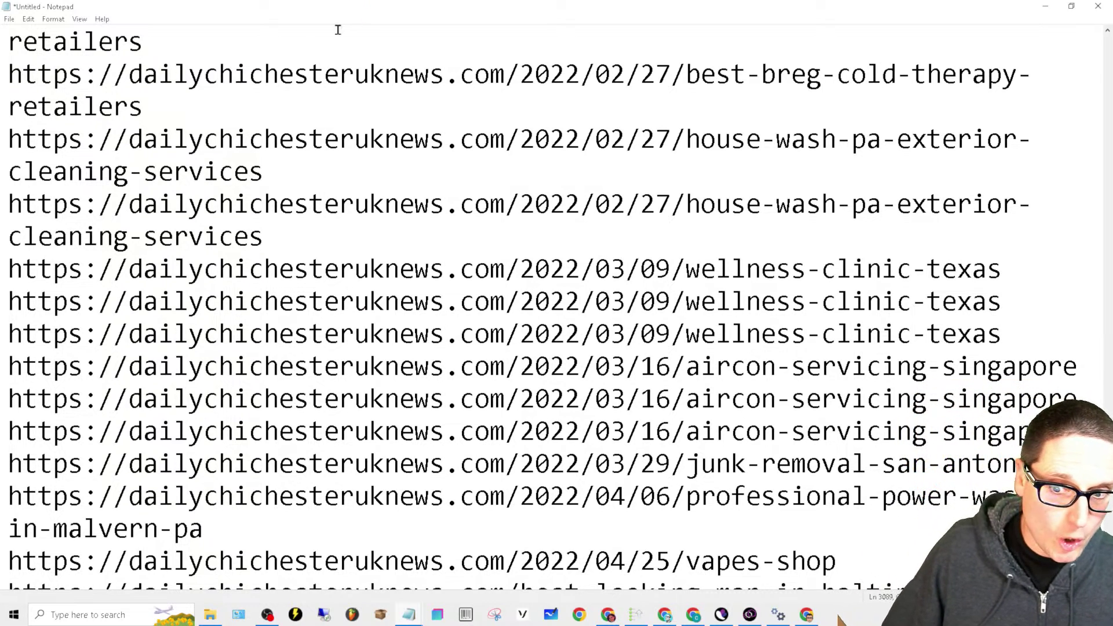
Copy the entire URL list from Notepad and switch to the GSA project data window
key(ctrl+z)
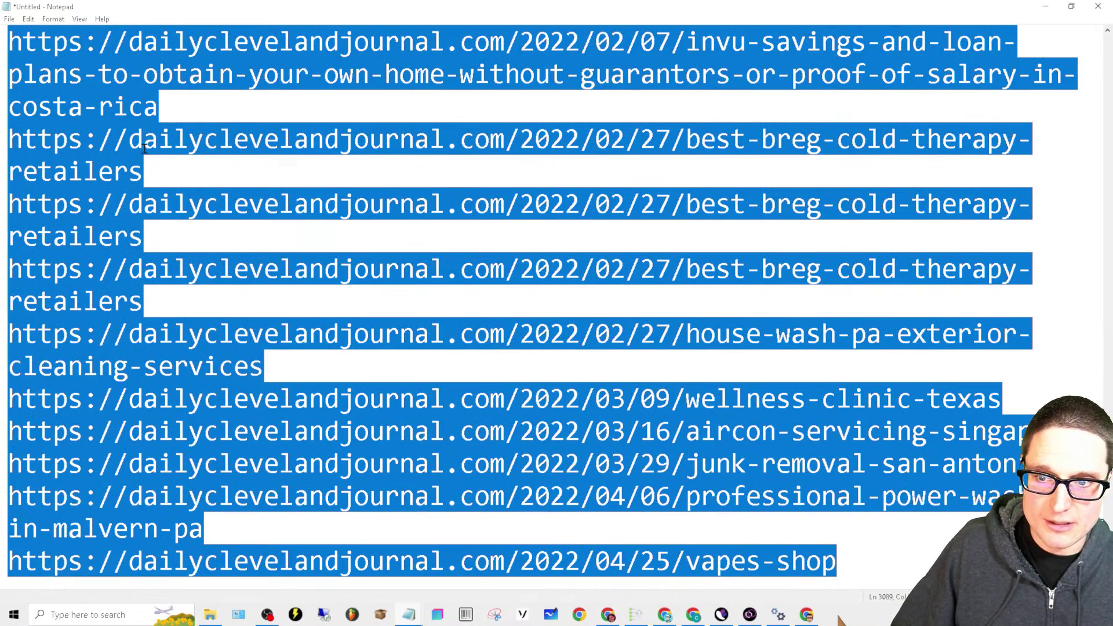
right_click(140, 148)
click(150, 184)
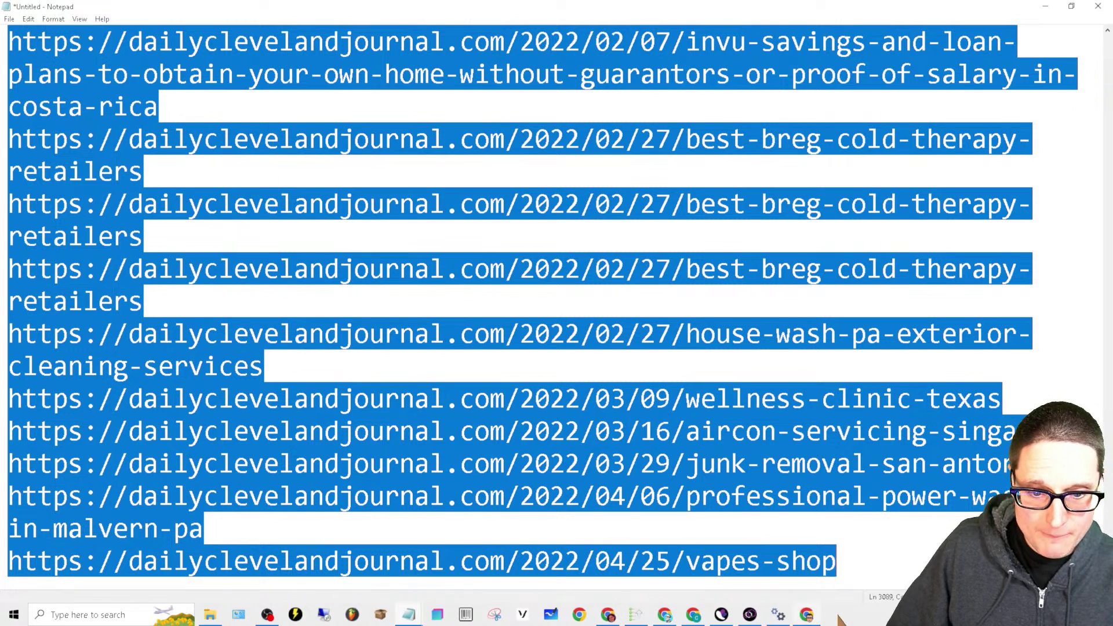
click(640, 617)
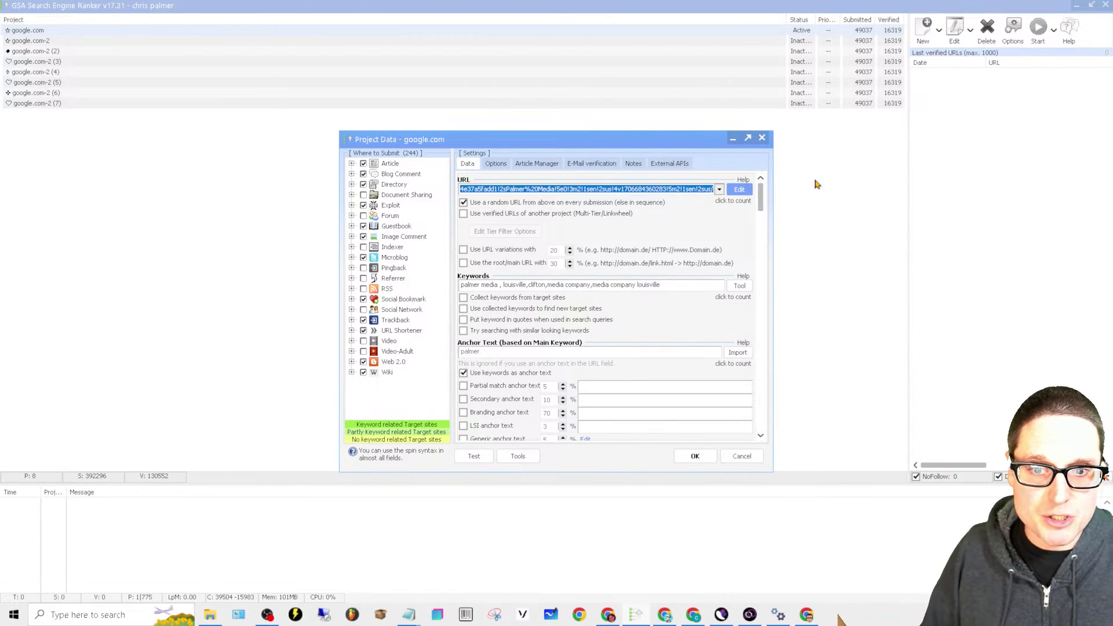
Import the 3,088 clipboard URLs as google.com project targets, adding them despite existing entries
click(738, 190)
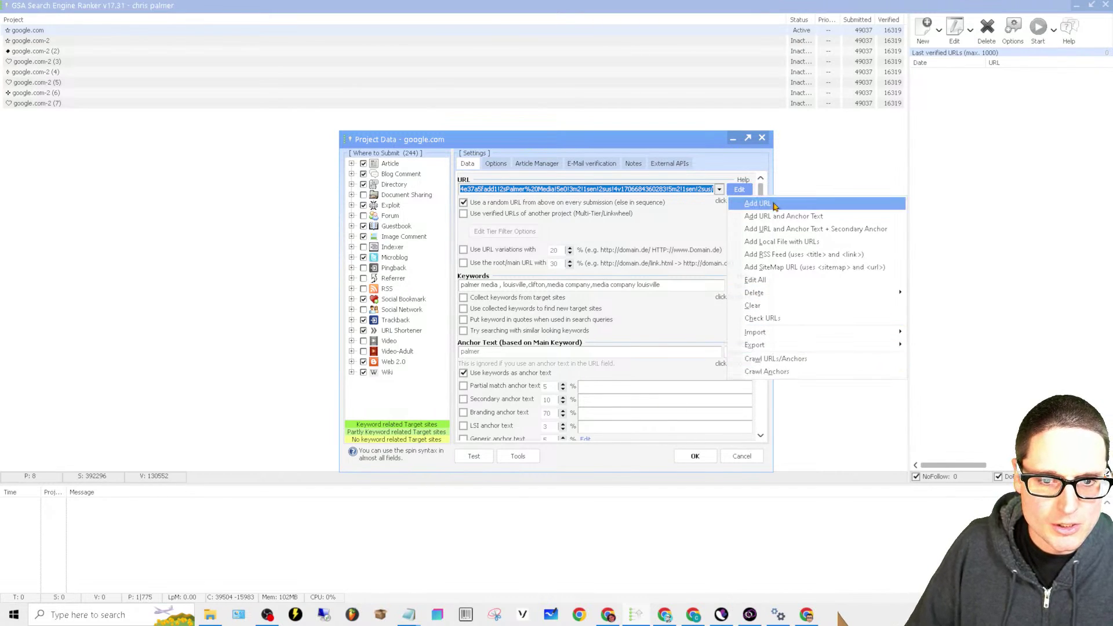
mouse_move(819, 337)
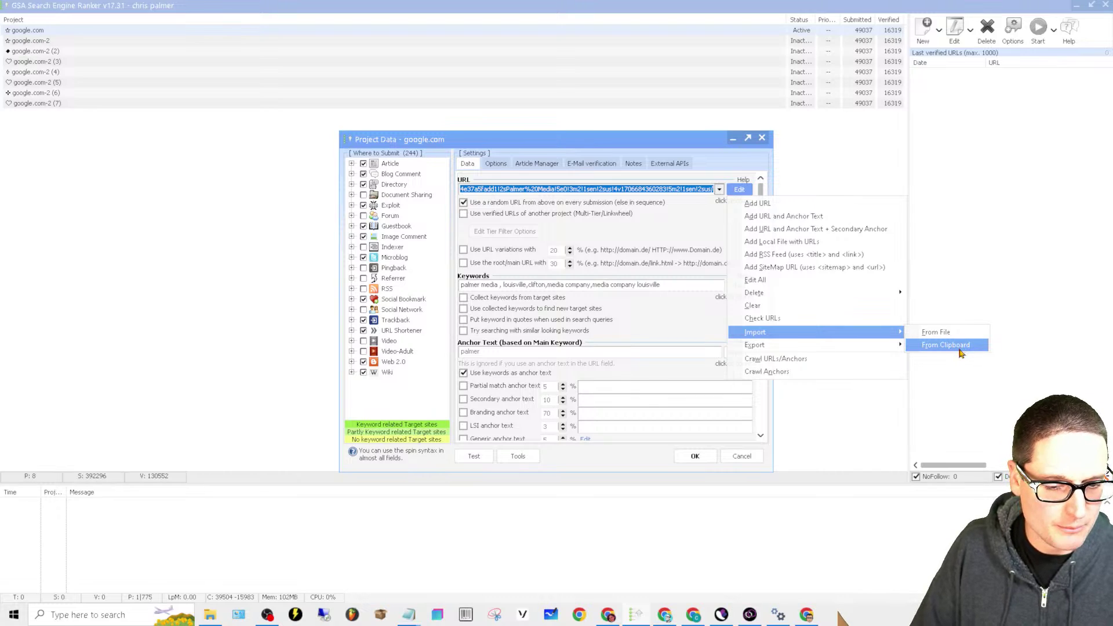
click(959, 348)
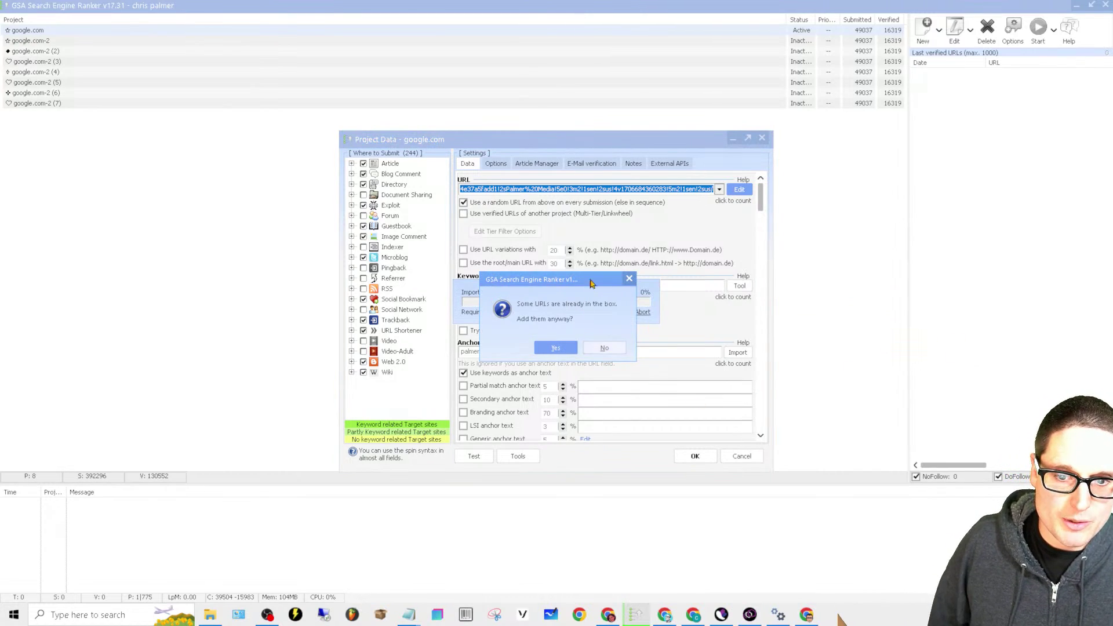
click(562, 347)
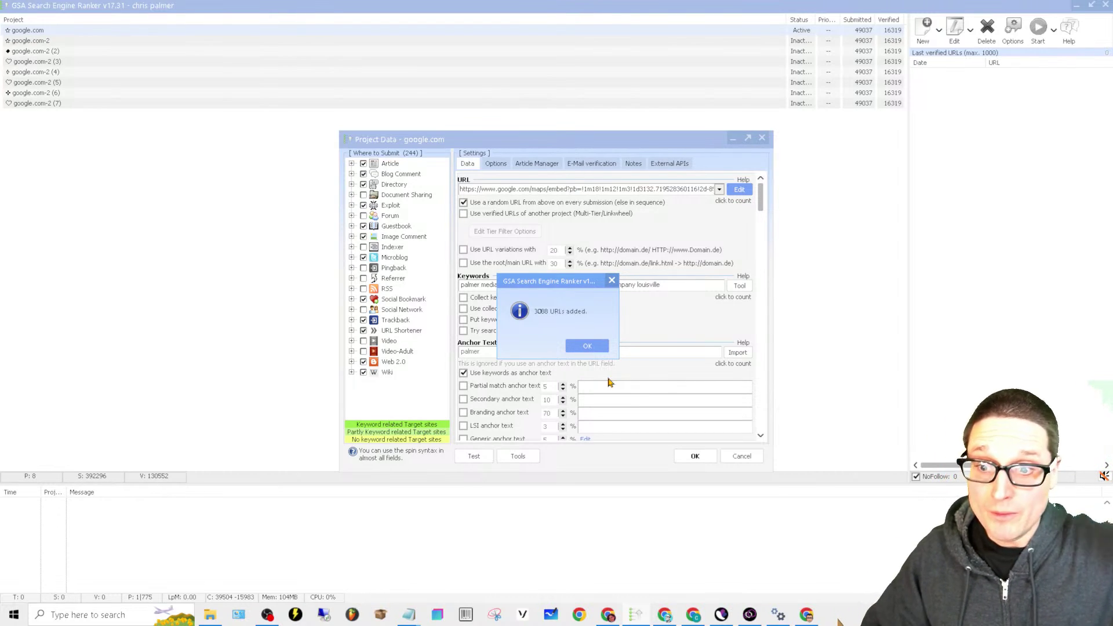
click(603, 350)
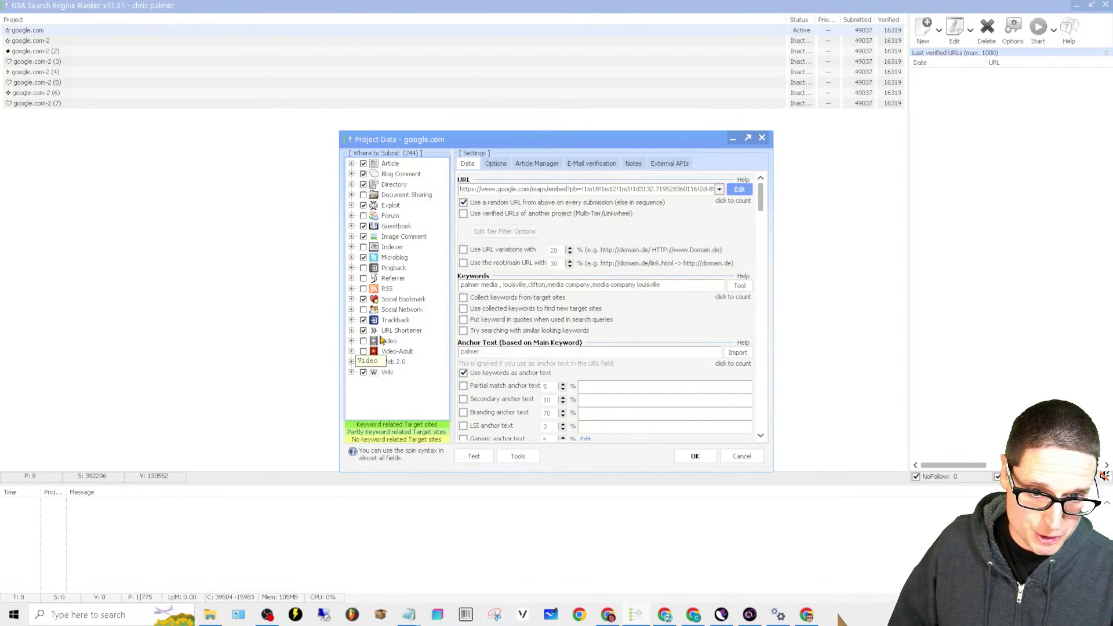
Review the Options, Article Manager and E-Mail verification tabs, close Project Data with OK, and open global Options
drag(763, 205, 763, 393)
click(497, 167)
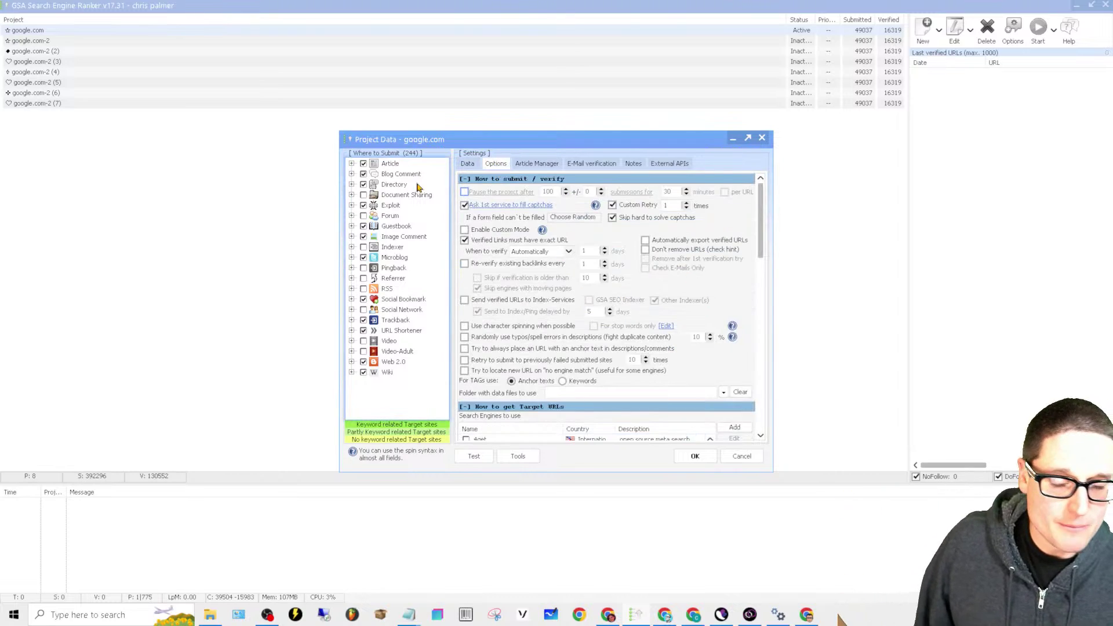
drag(763, 207, 765, 406)
click(529, 167)
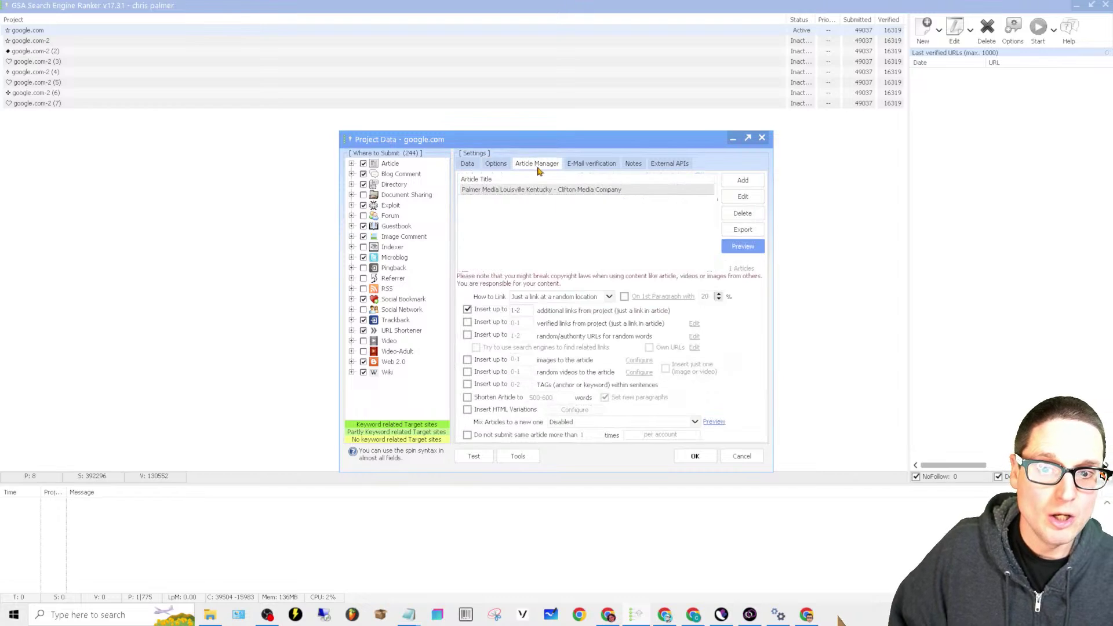
click(489, 189)
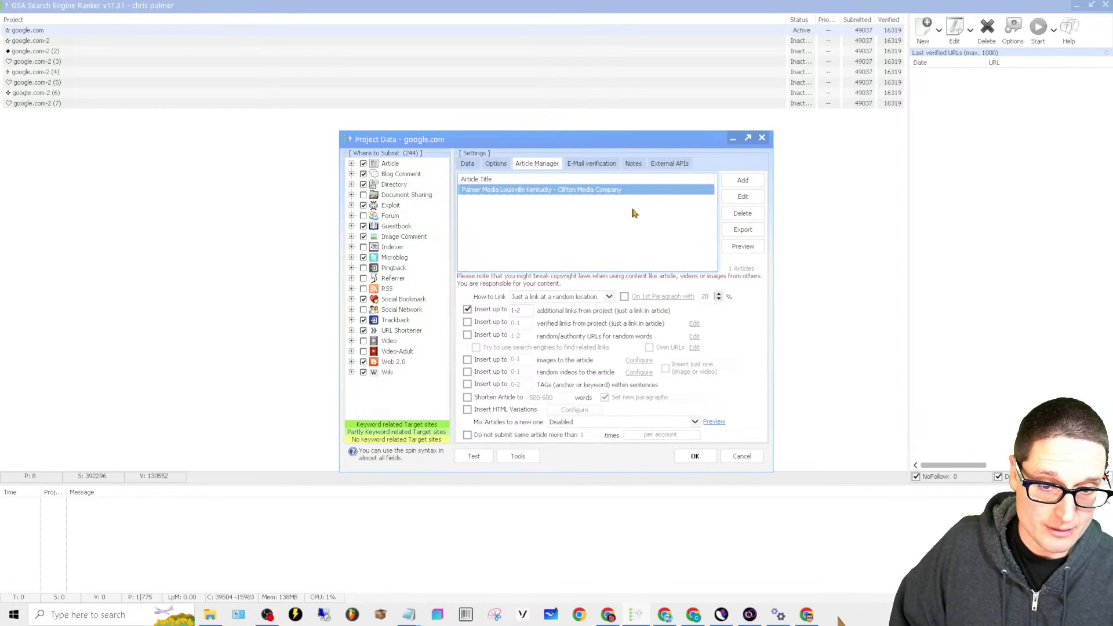
click(594, 165)
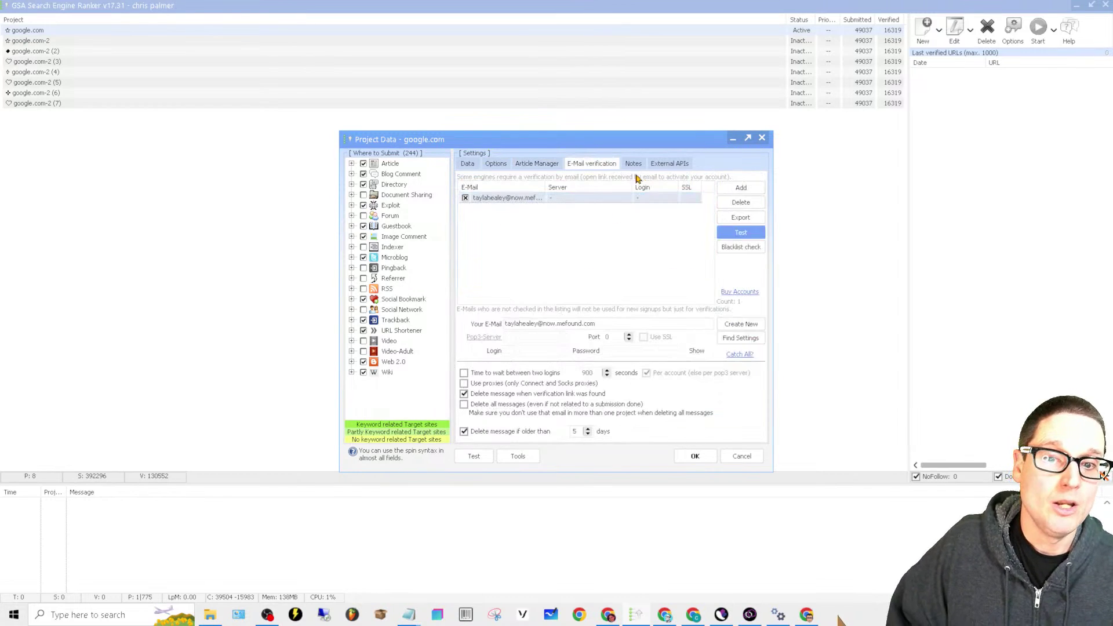
click(763, 137)
click(1013, 29)
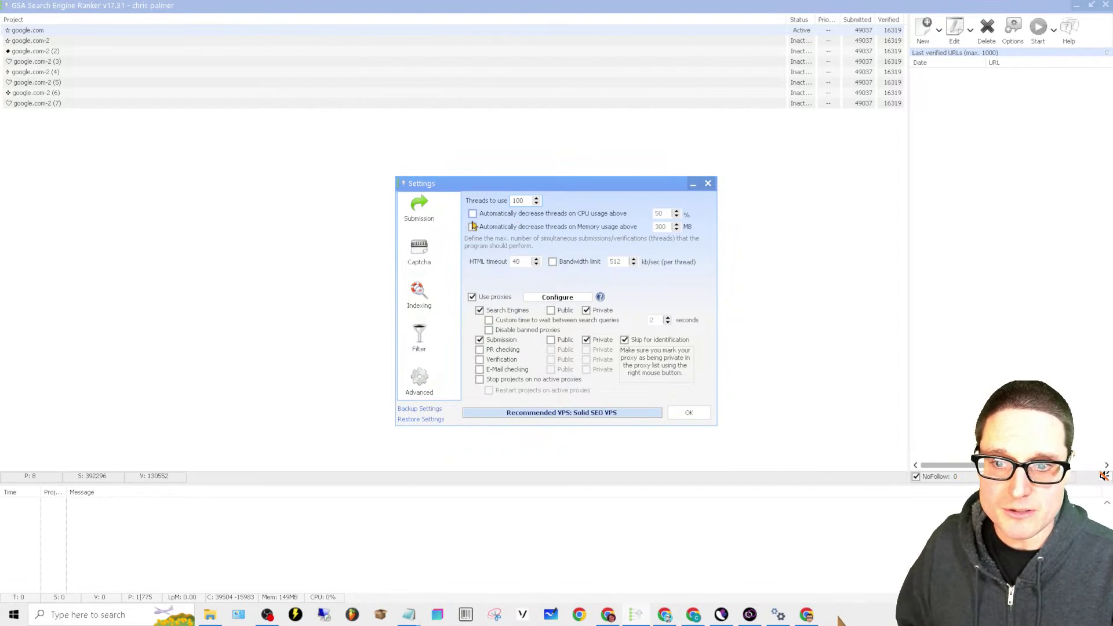
Look over the Captcha, Advanced and Filter settings, then open the configured proxy list from Submission
click(418, 257)
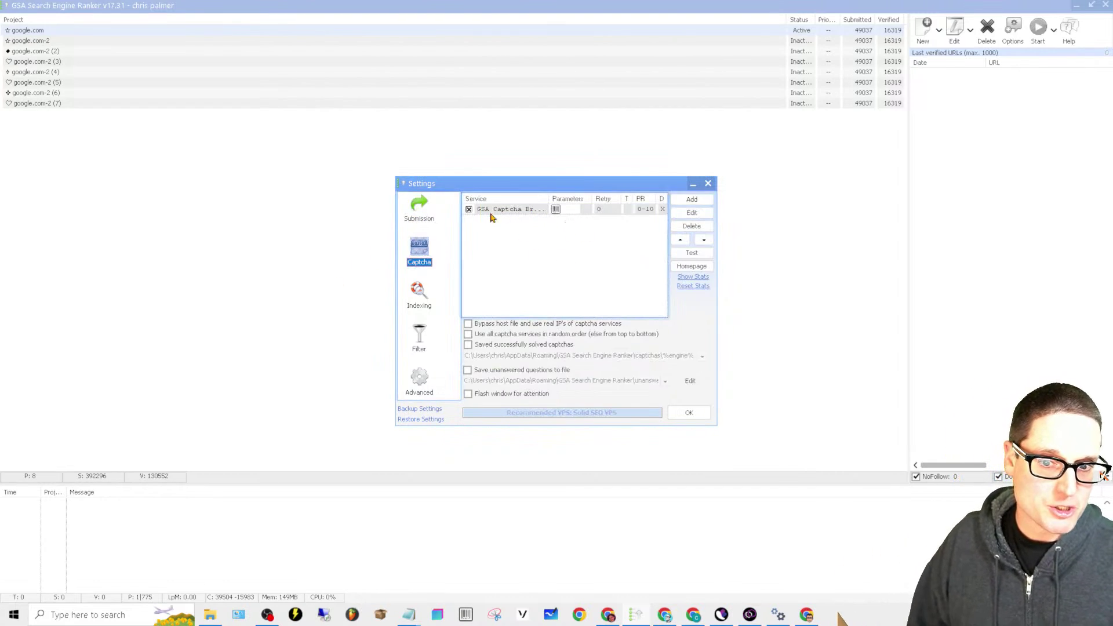
click(426, 392)
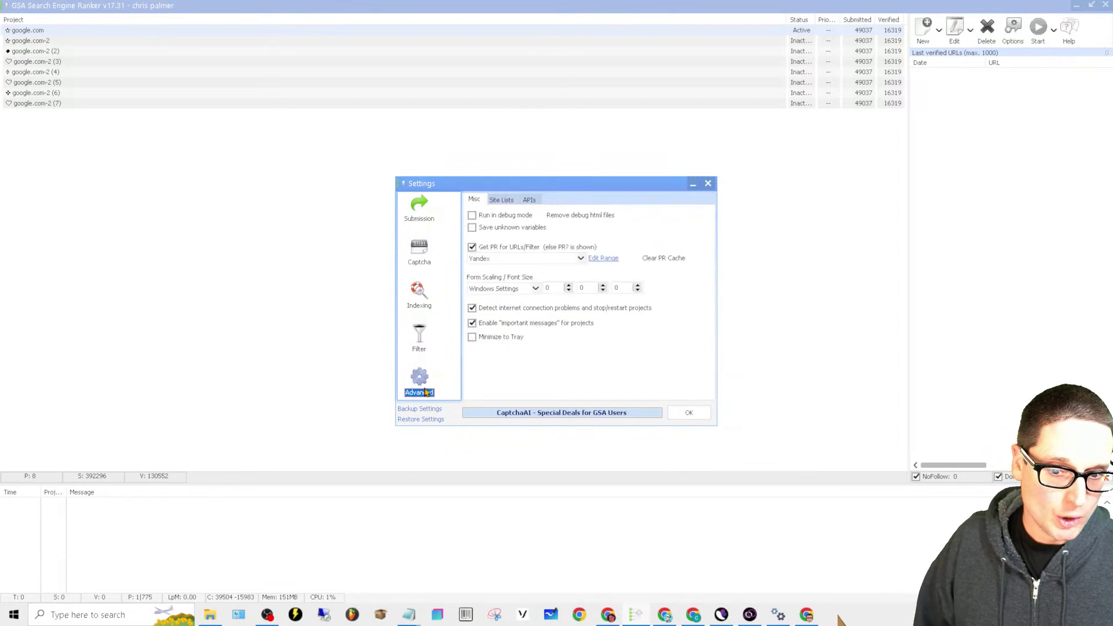
click(418, 341)
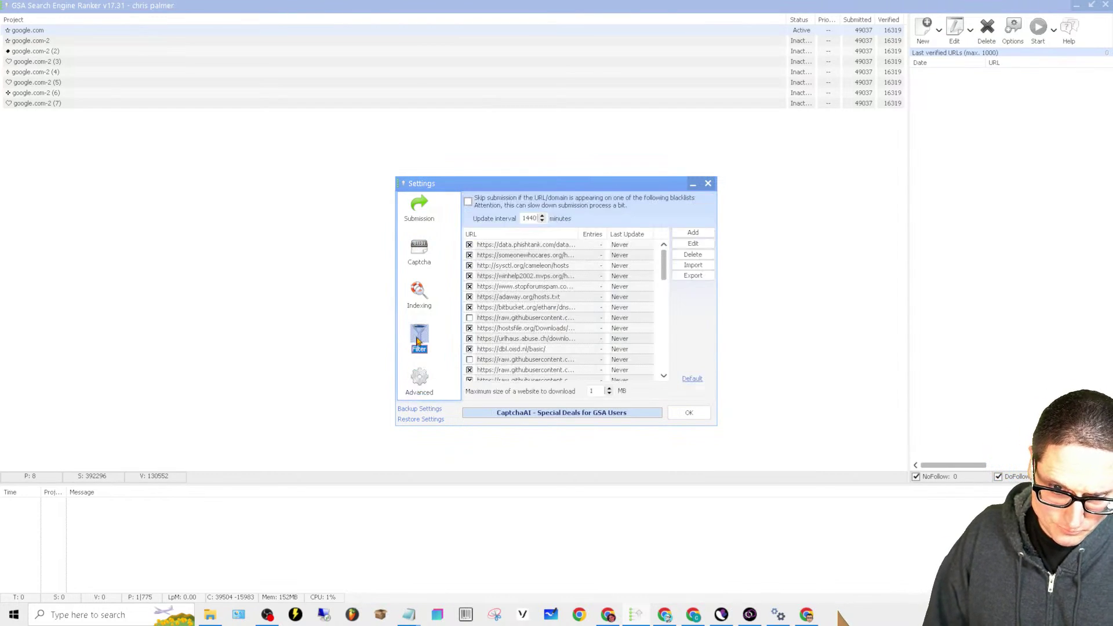
click(427, 251)
click(427, 216)
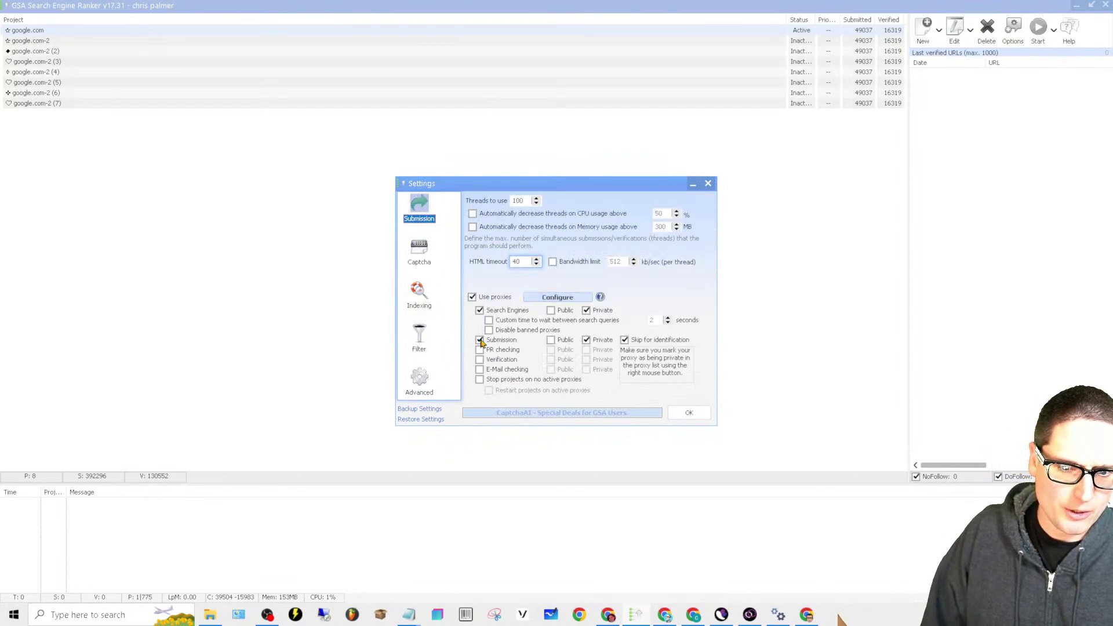
click(580, 296)
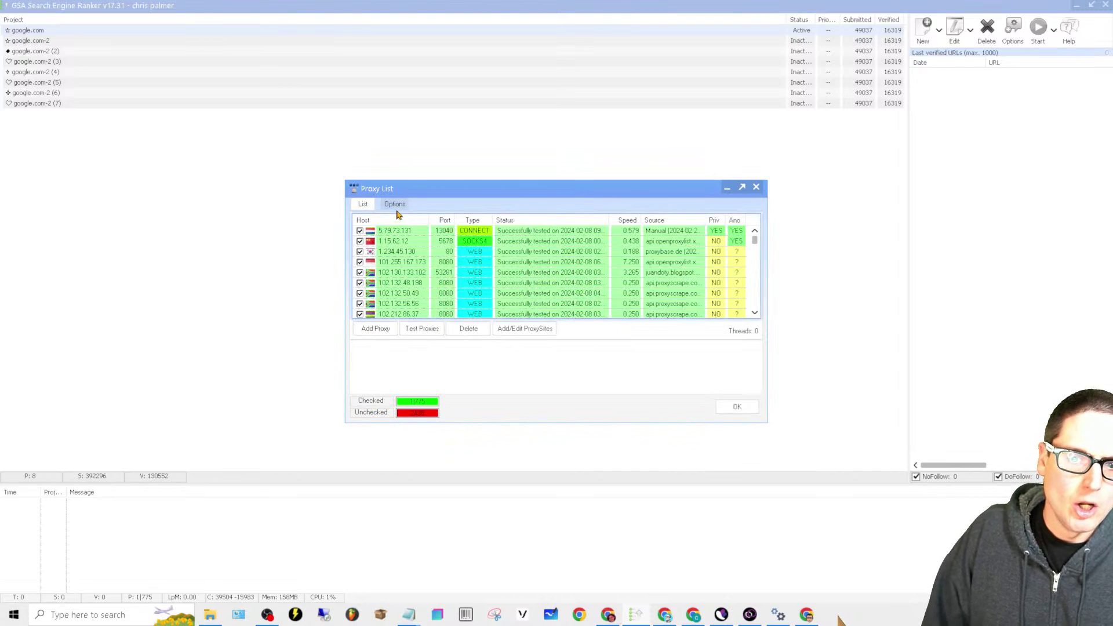
Close the proxy list and settings, start the google.com project submitting, then stop it
click(756, 186)
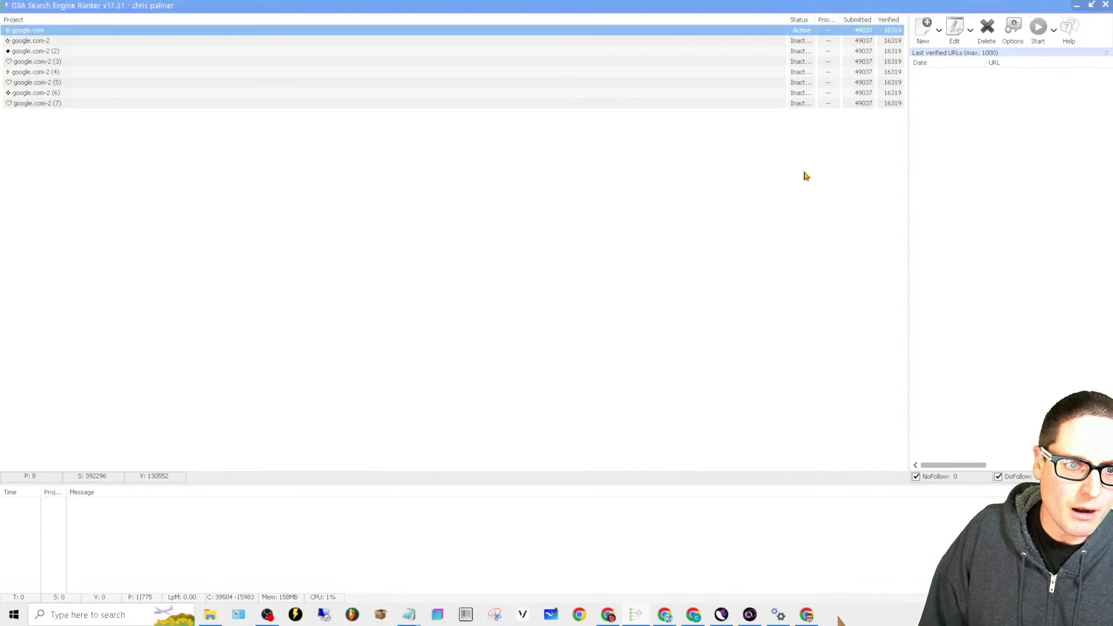
click(1037, 48)
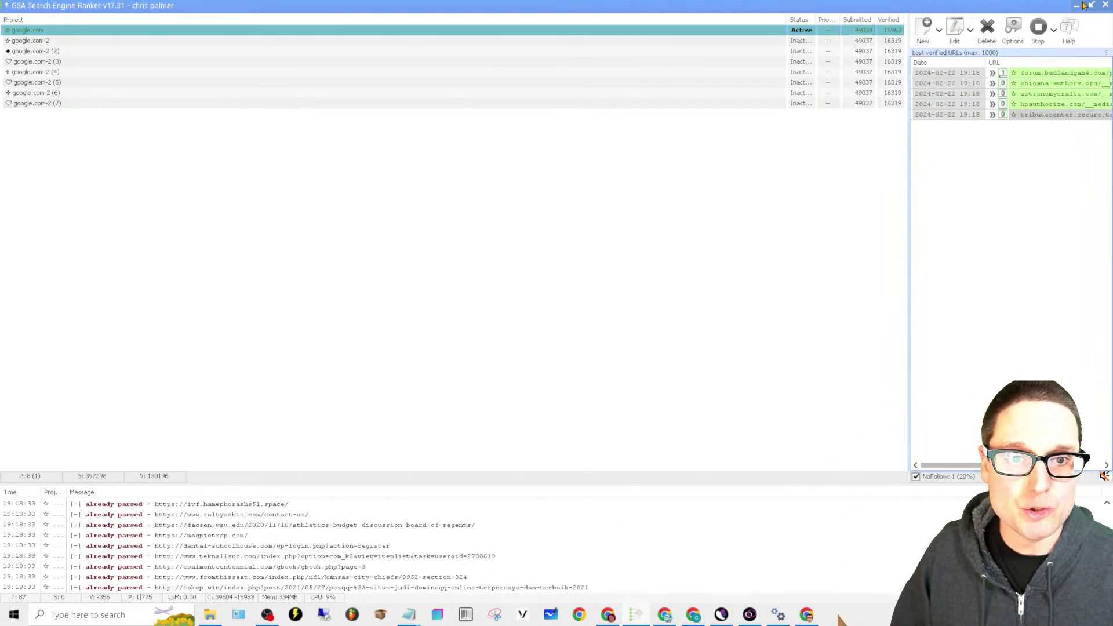
click(1037, 27)
mouse_move(1062, 114)
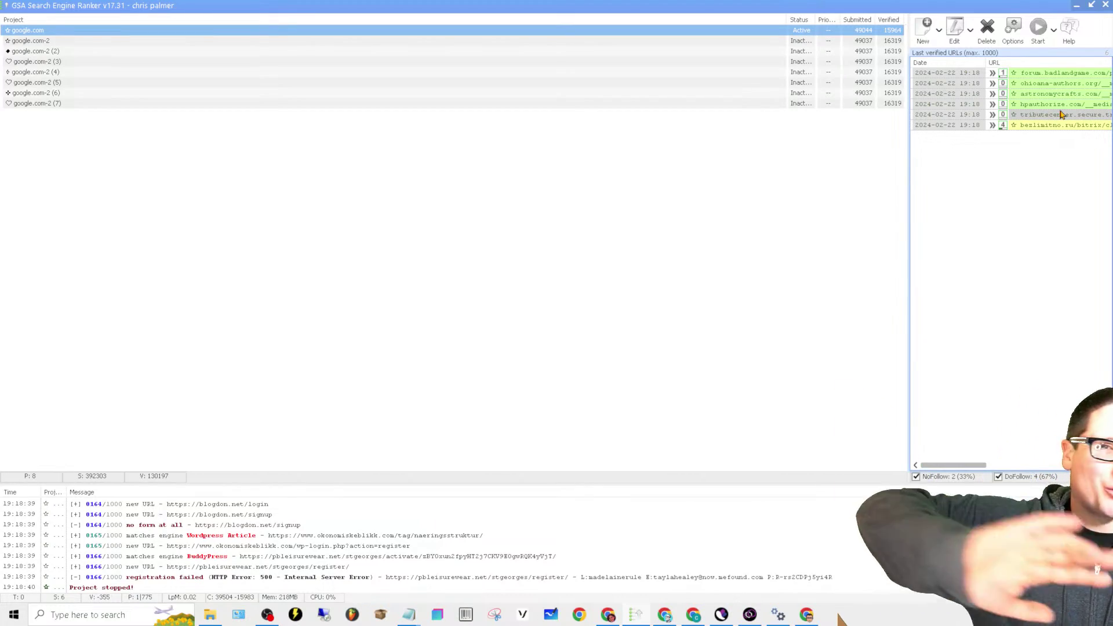
Close GSA SER, bring up the backlinks sheet in Chrome, then go to the YouTube Studio live-stream tab
click(1106, 4)
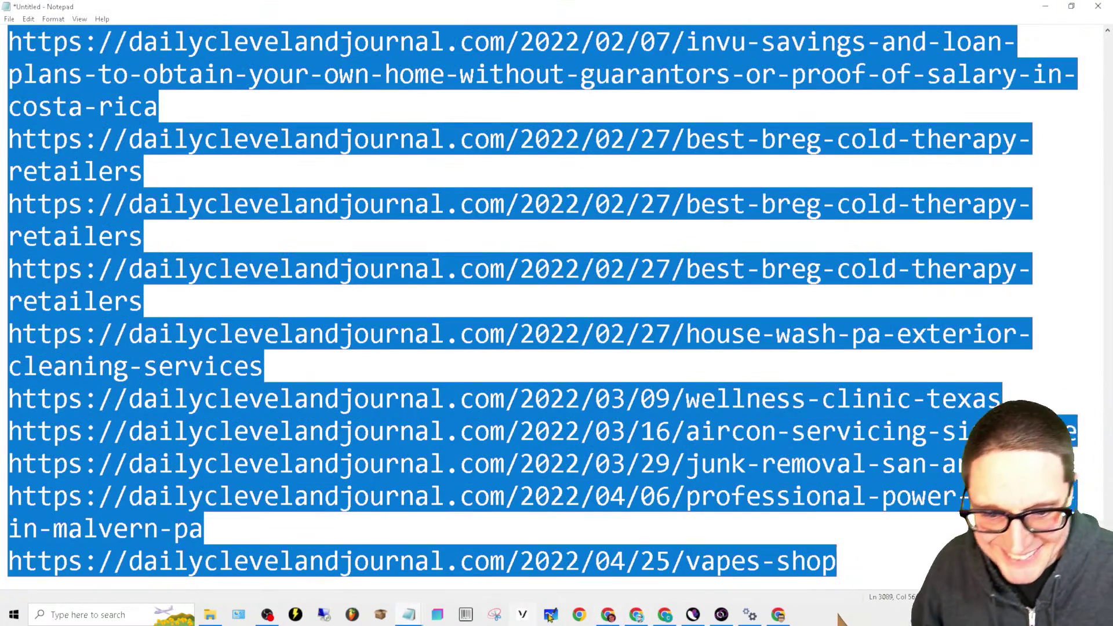
click(778, 613)
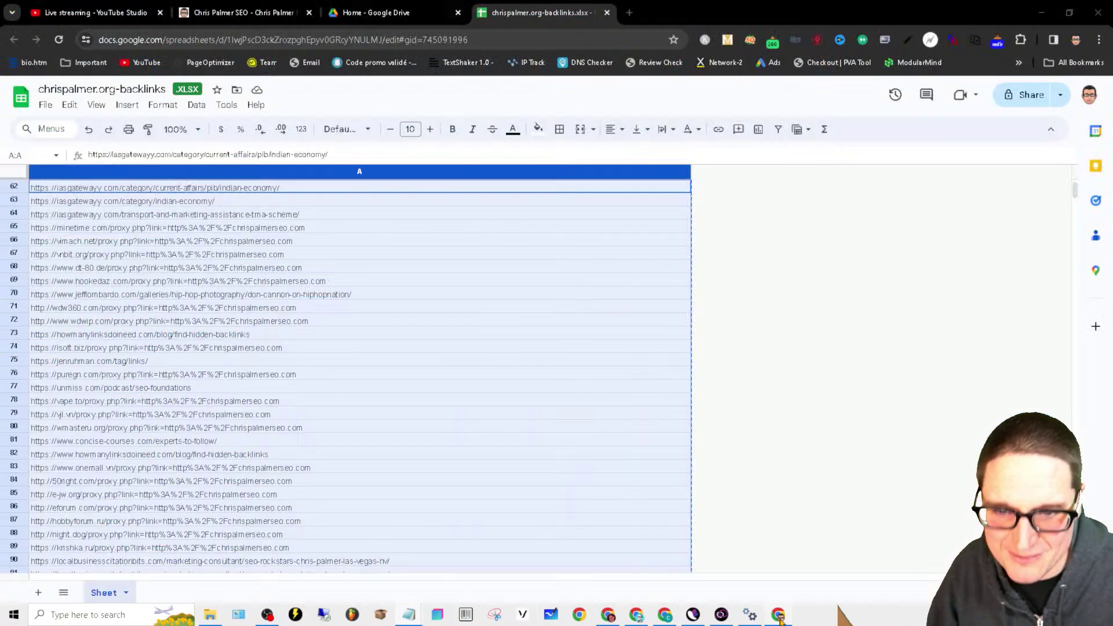
click(96, 12)
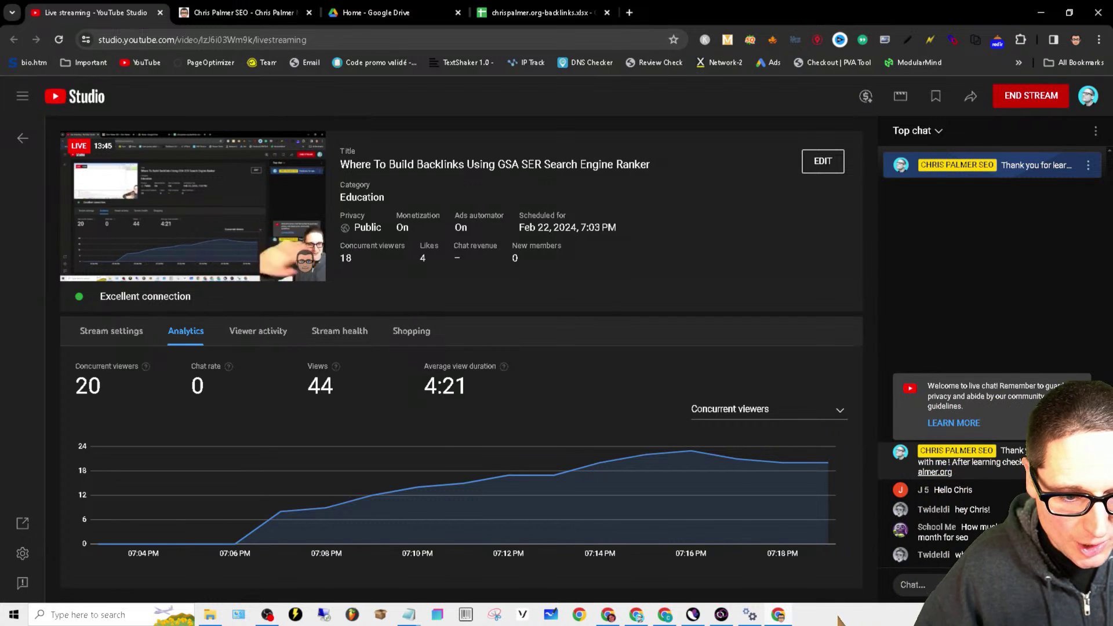
mouse_move(78, 132)
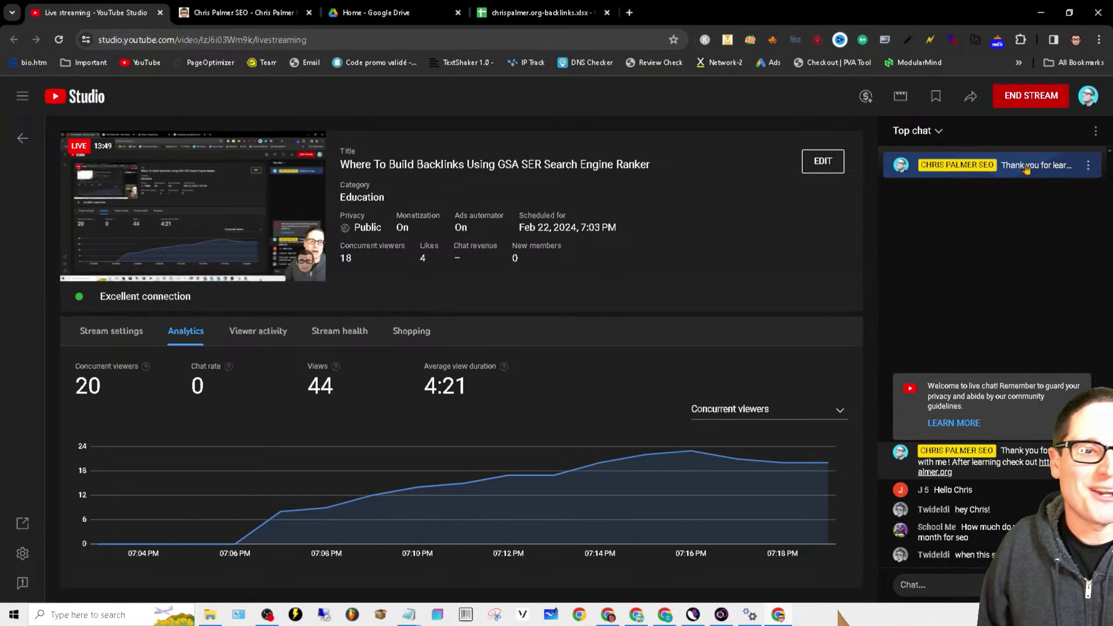